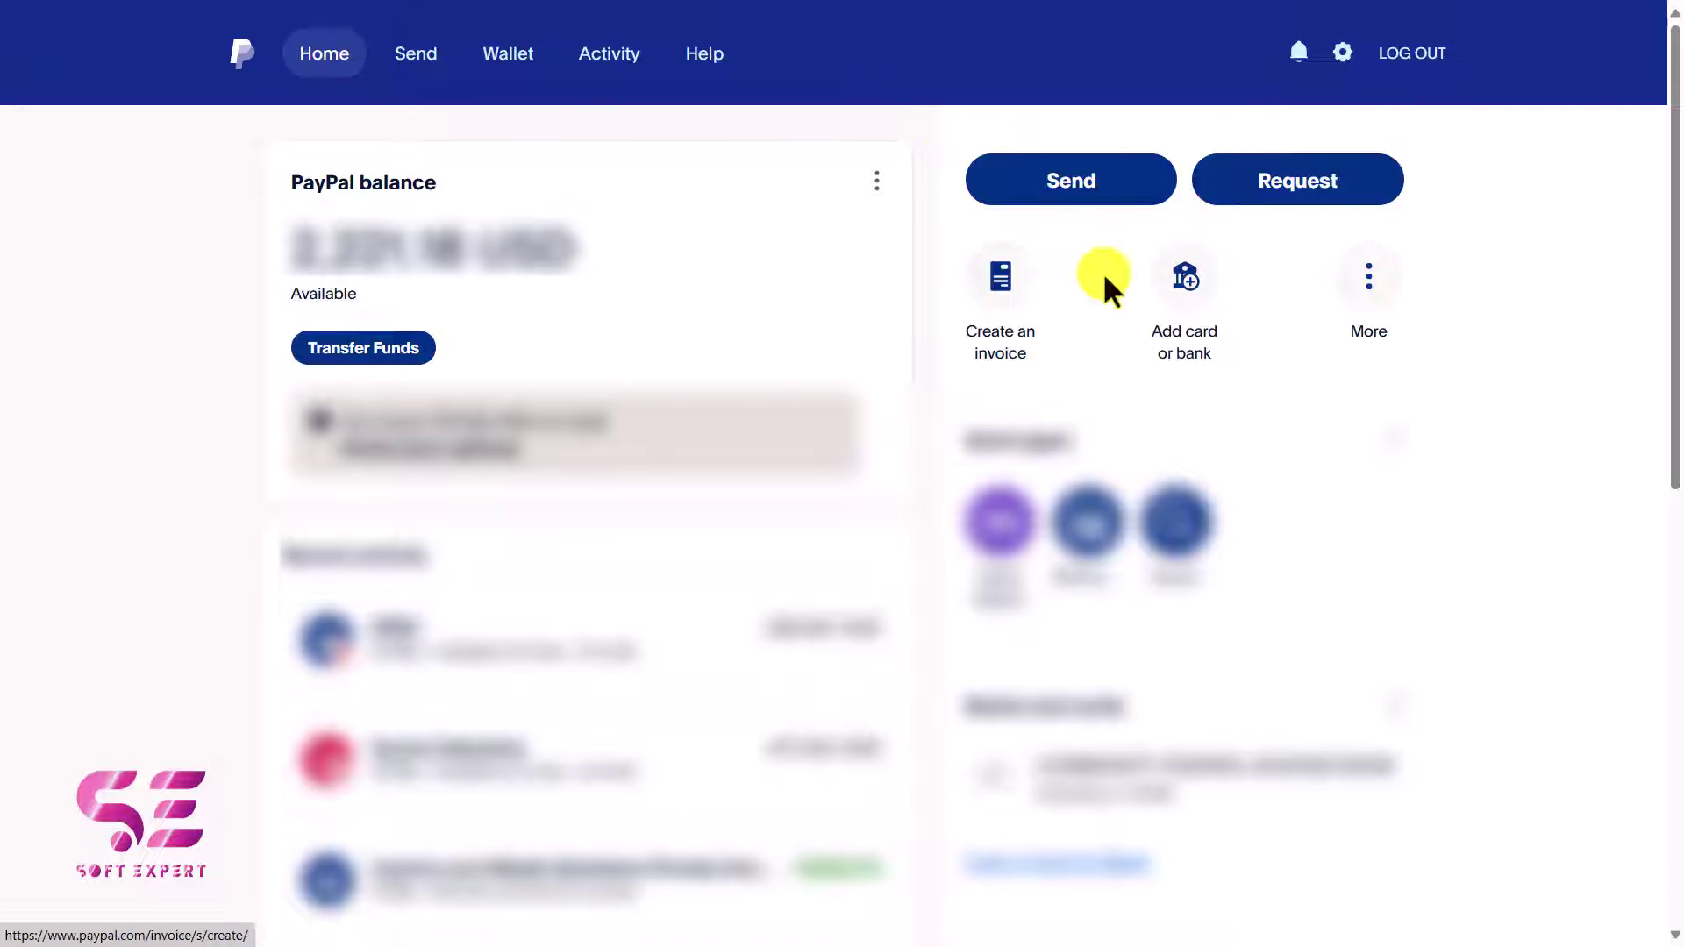
Start a new invoice and keep invoice number 0005.
click(1007, 282)
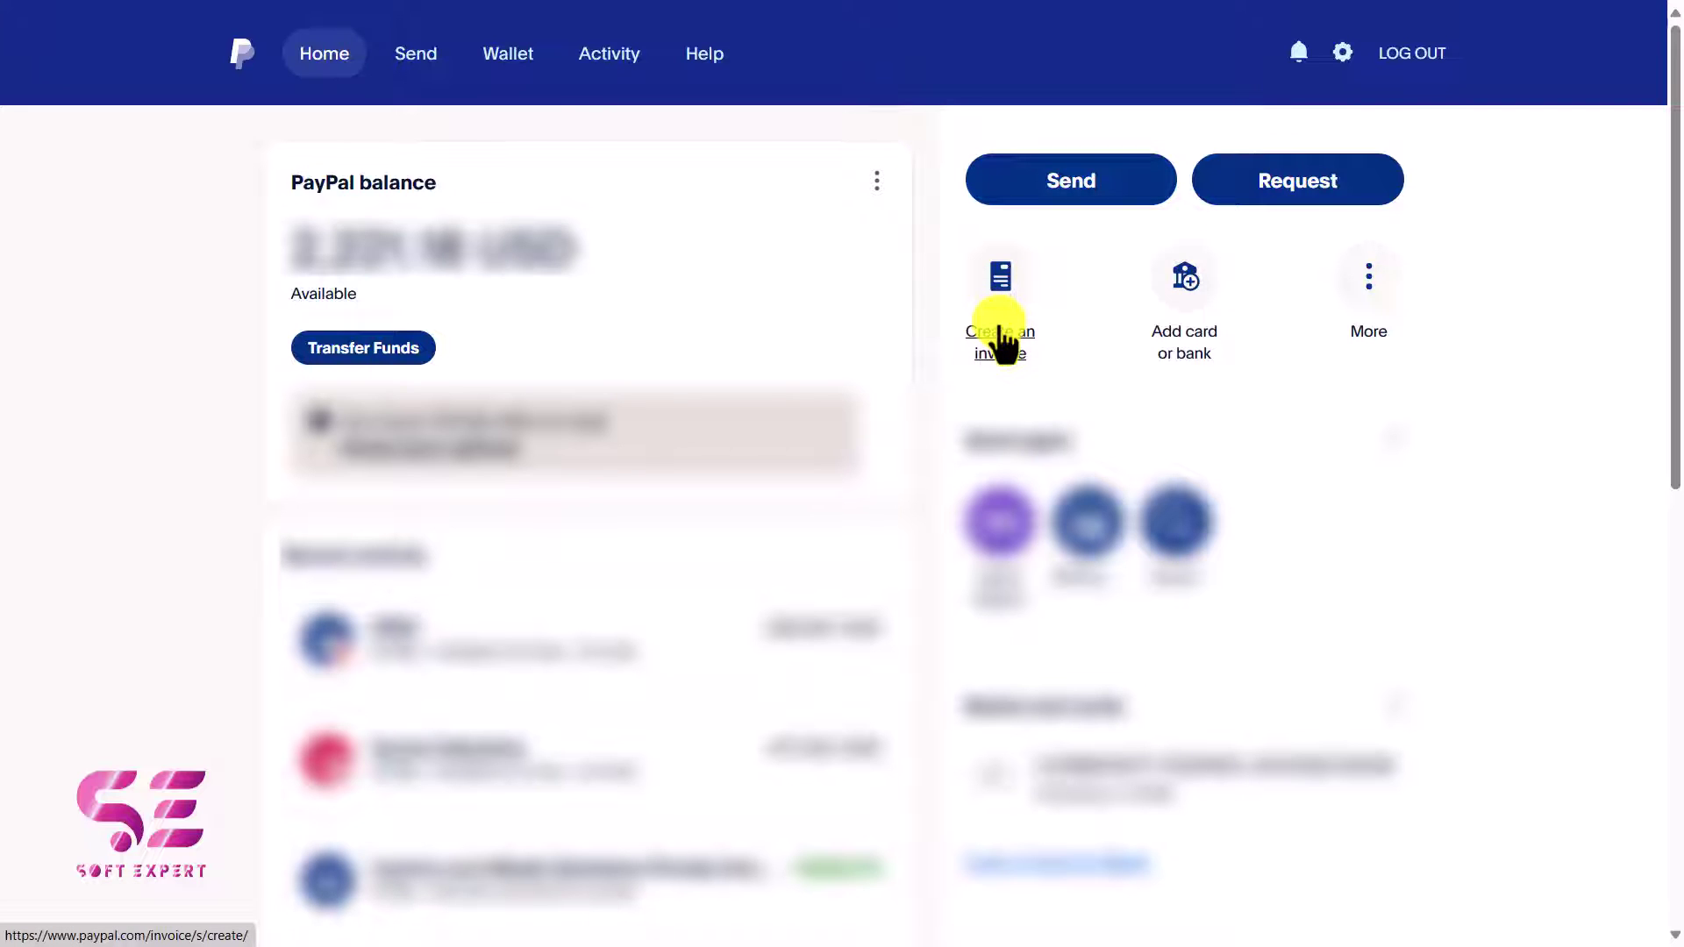
click(1002, 342)
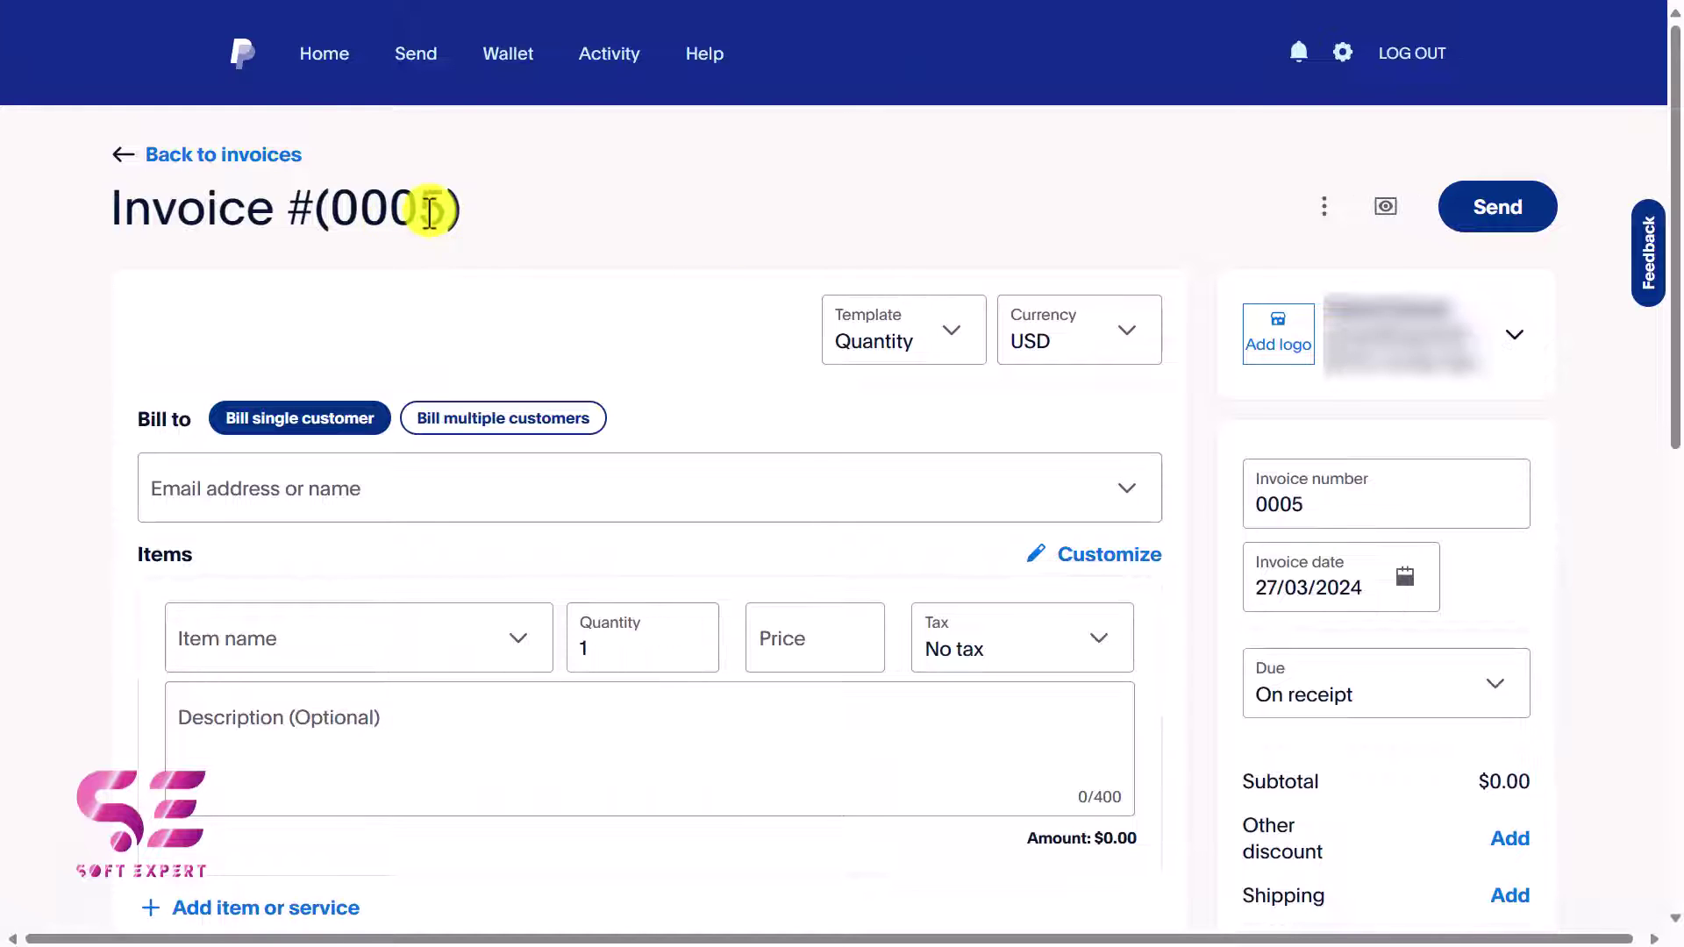
click(1295, 511)
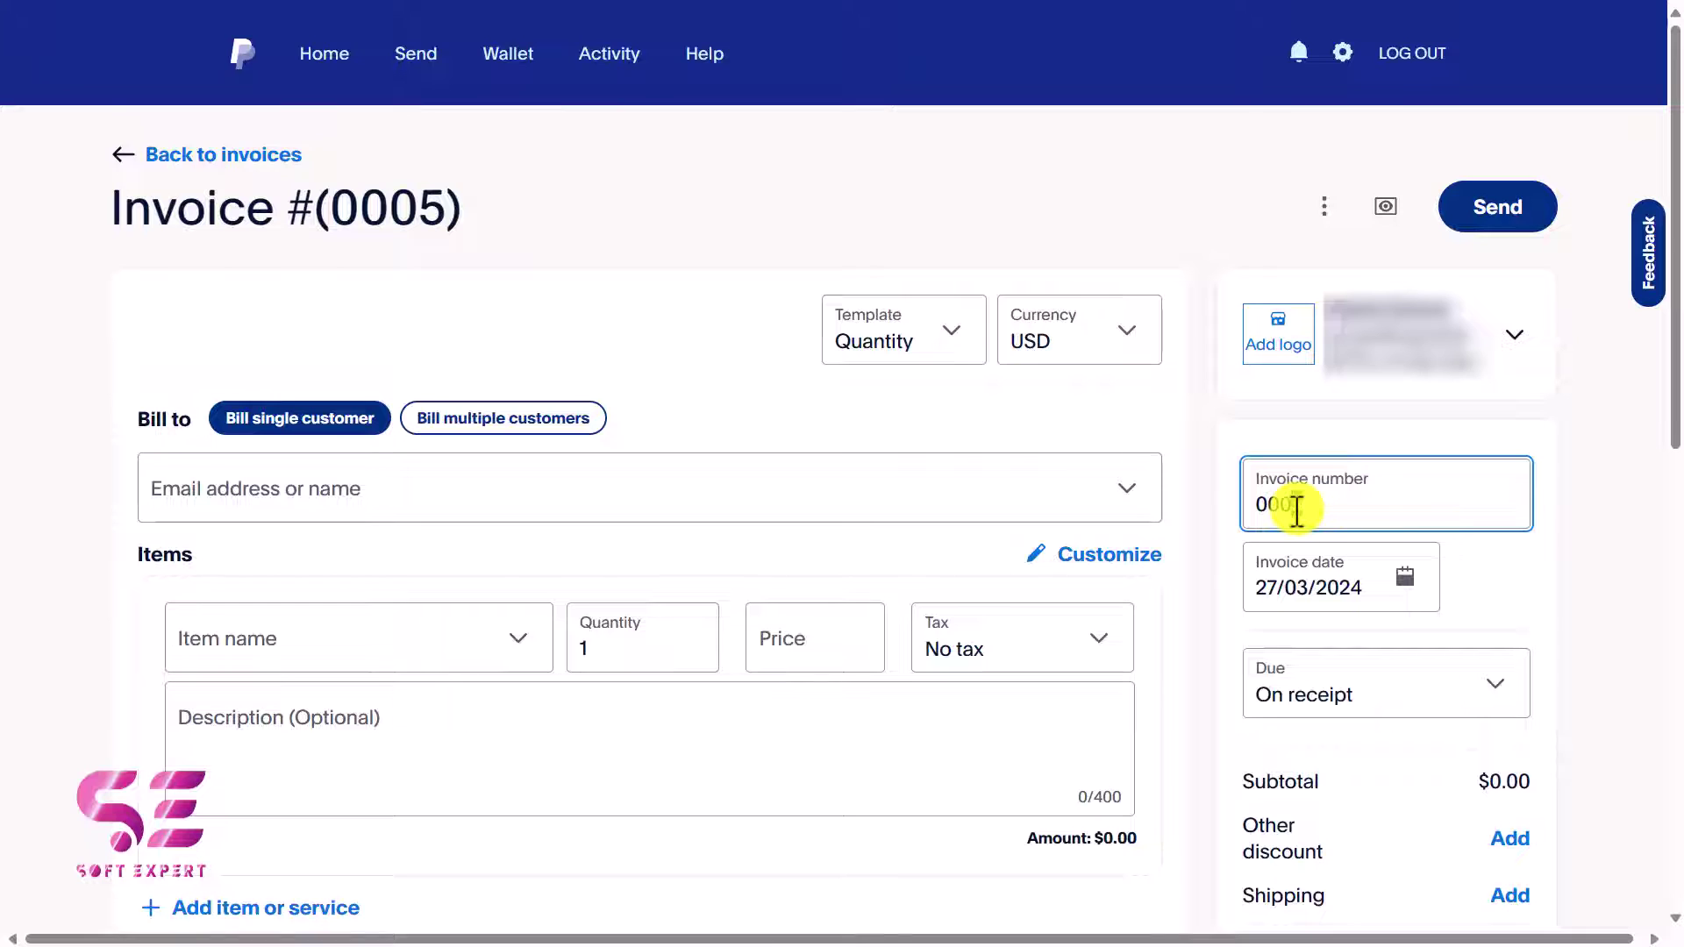
click(1098, 387)
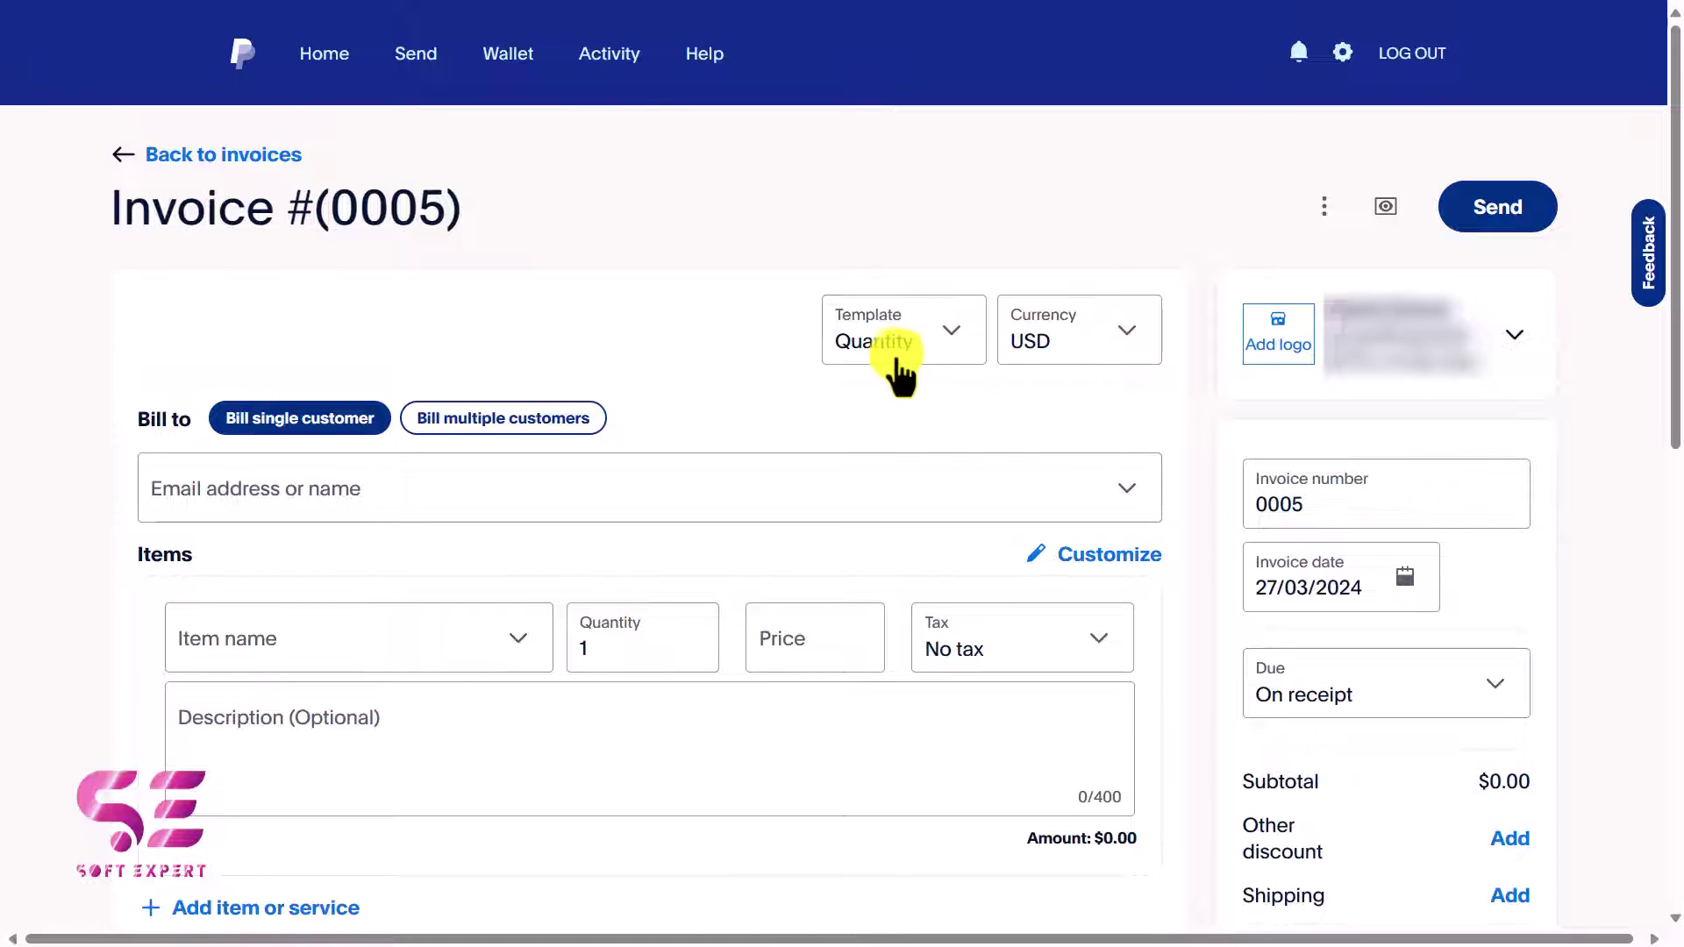
Switch the invoice template to Amounts only.
click(956, 351)
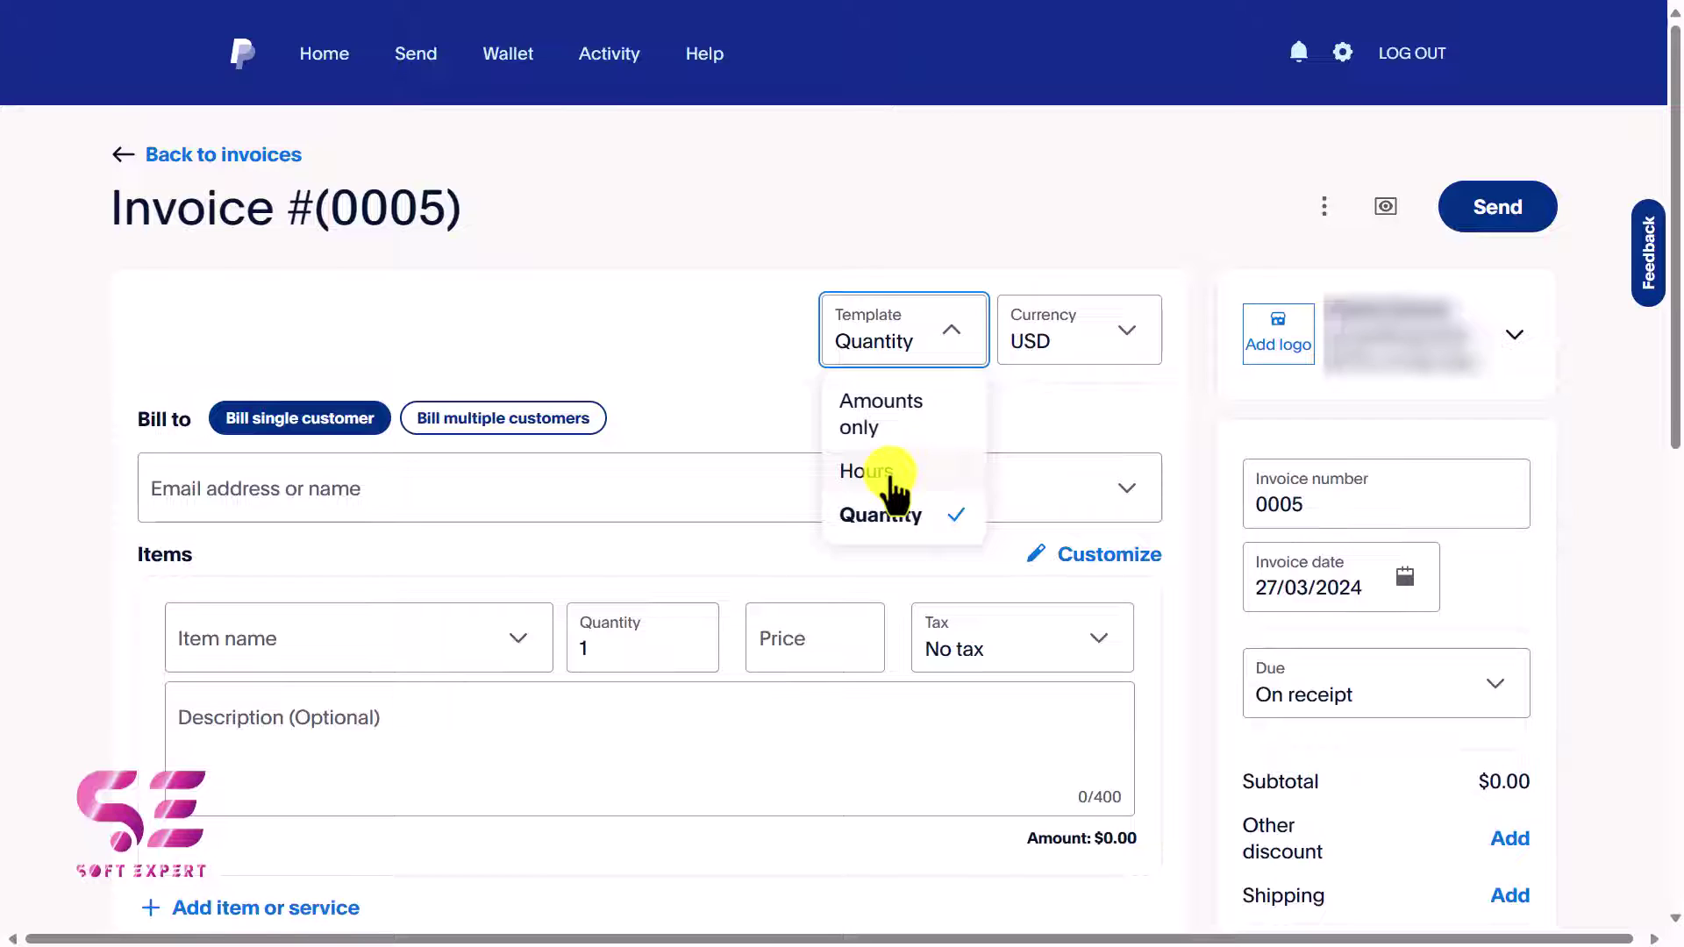
click(859, 412)
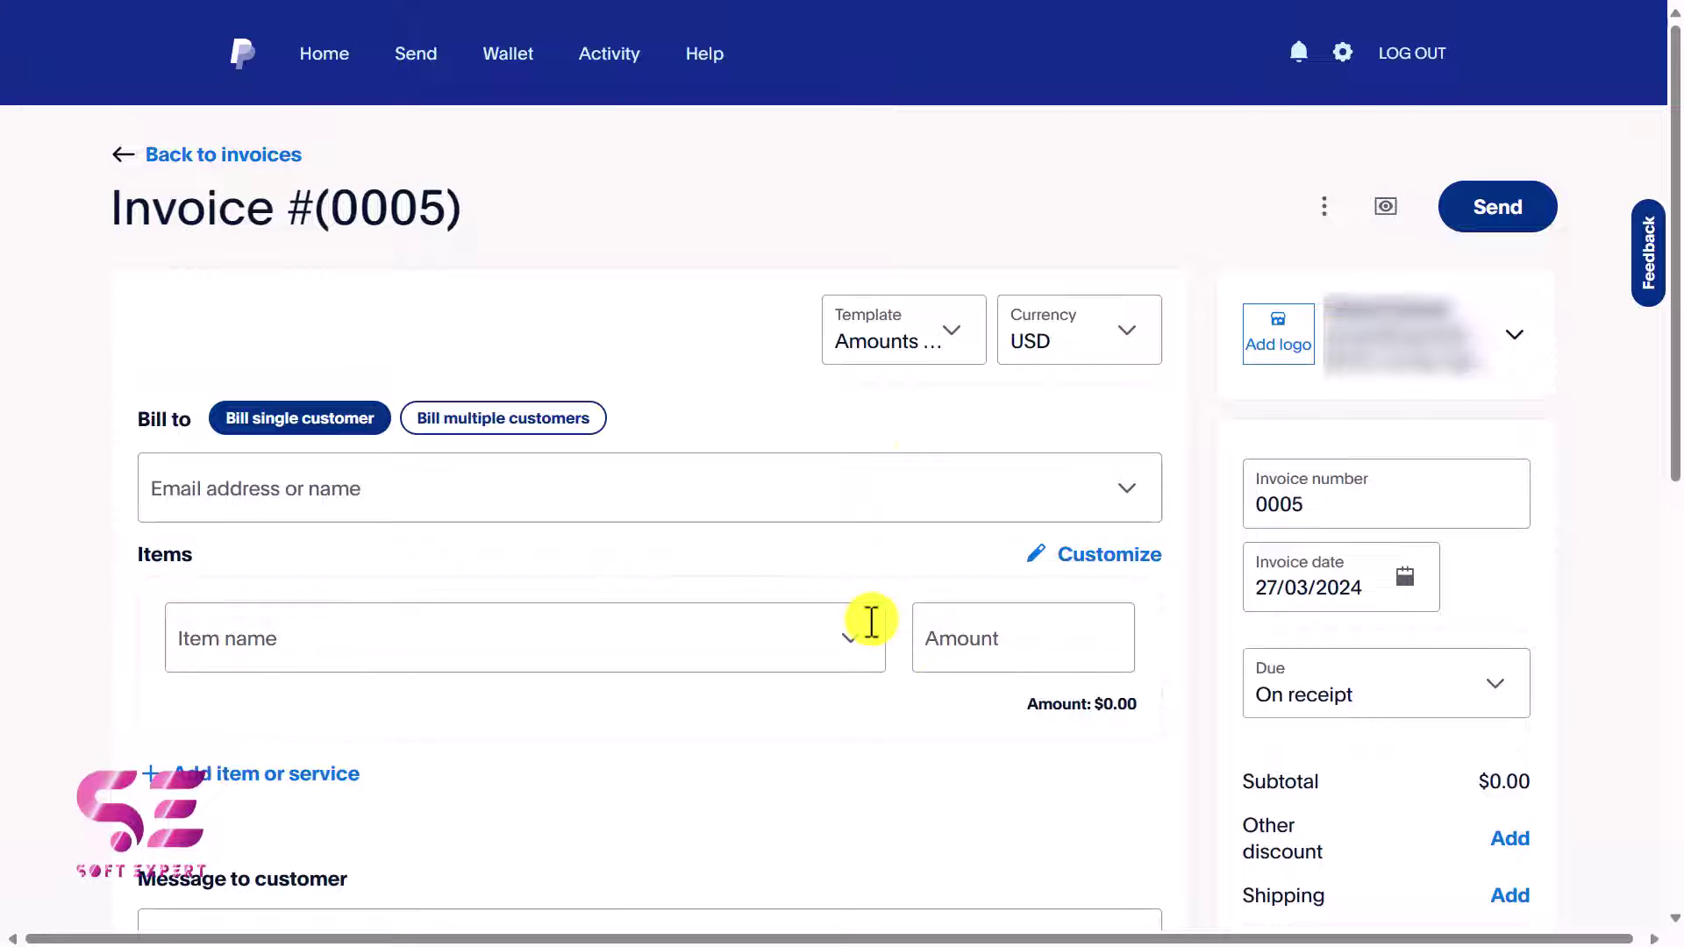
click(950, 335)
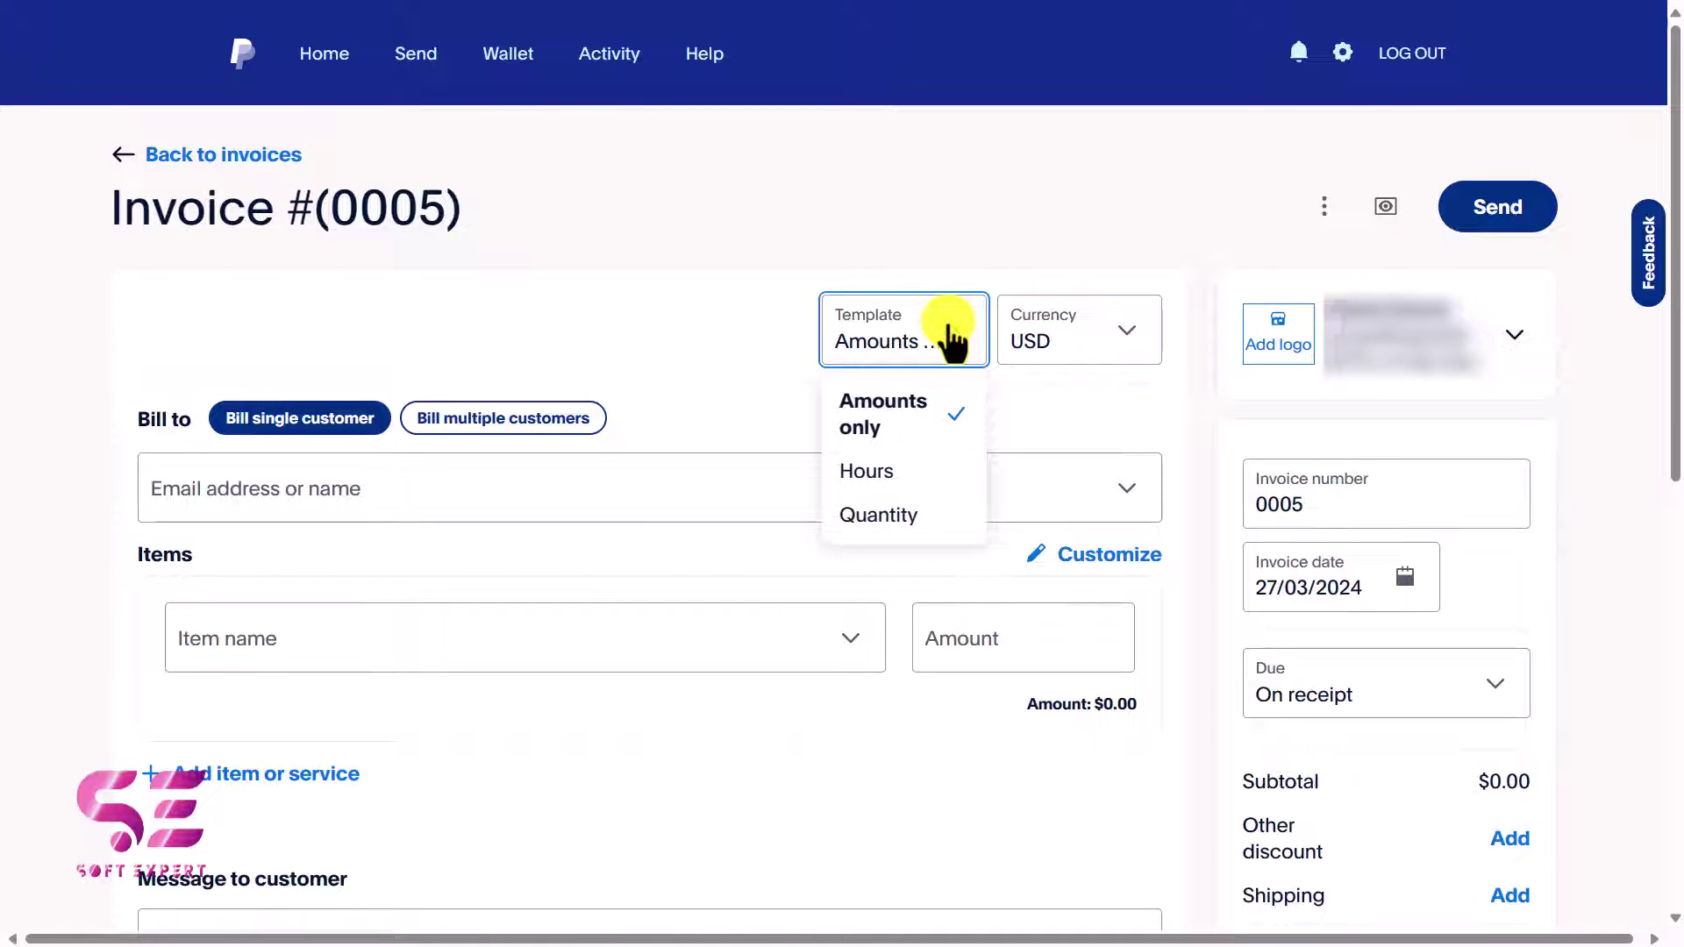
click(951, 335)
Set the invoice currency to EUR.
click(1127, 340)
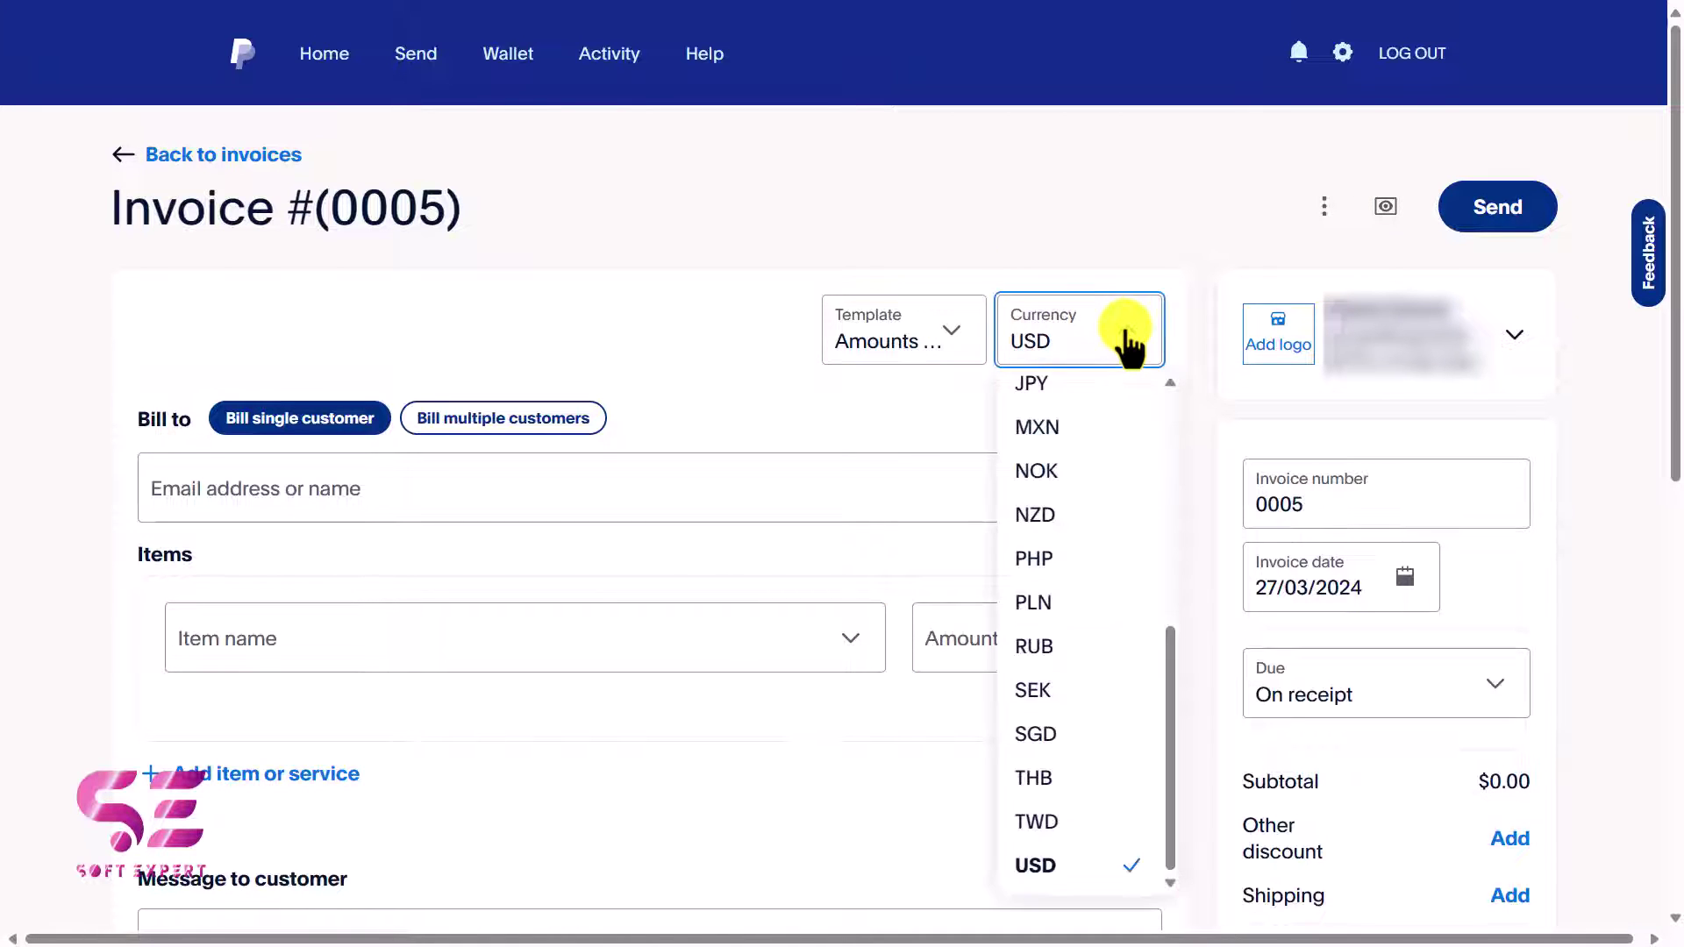
scroll(1093, 487, up, 3)
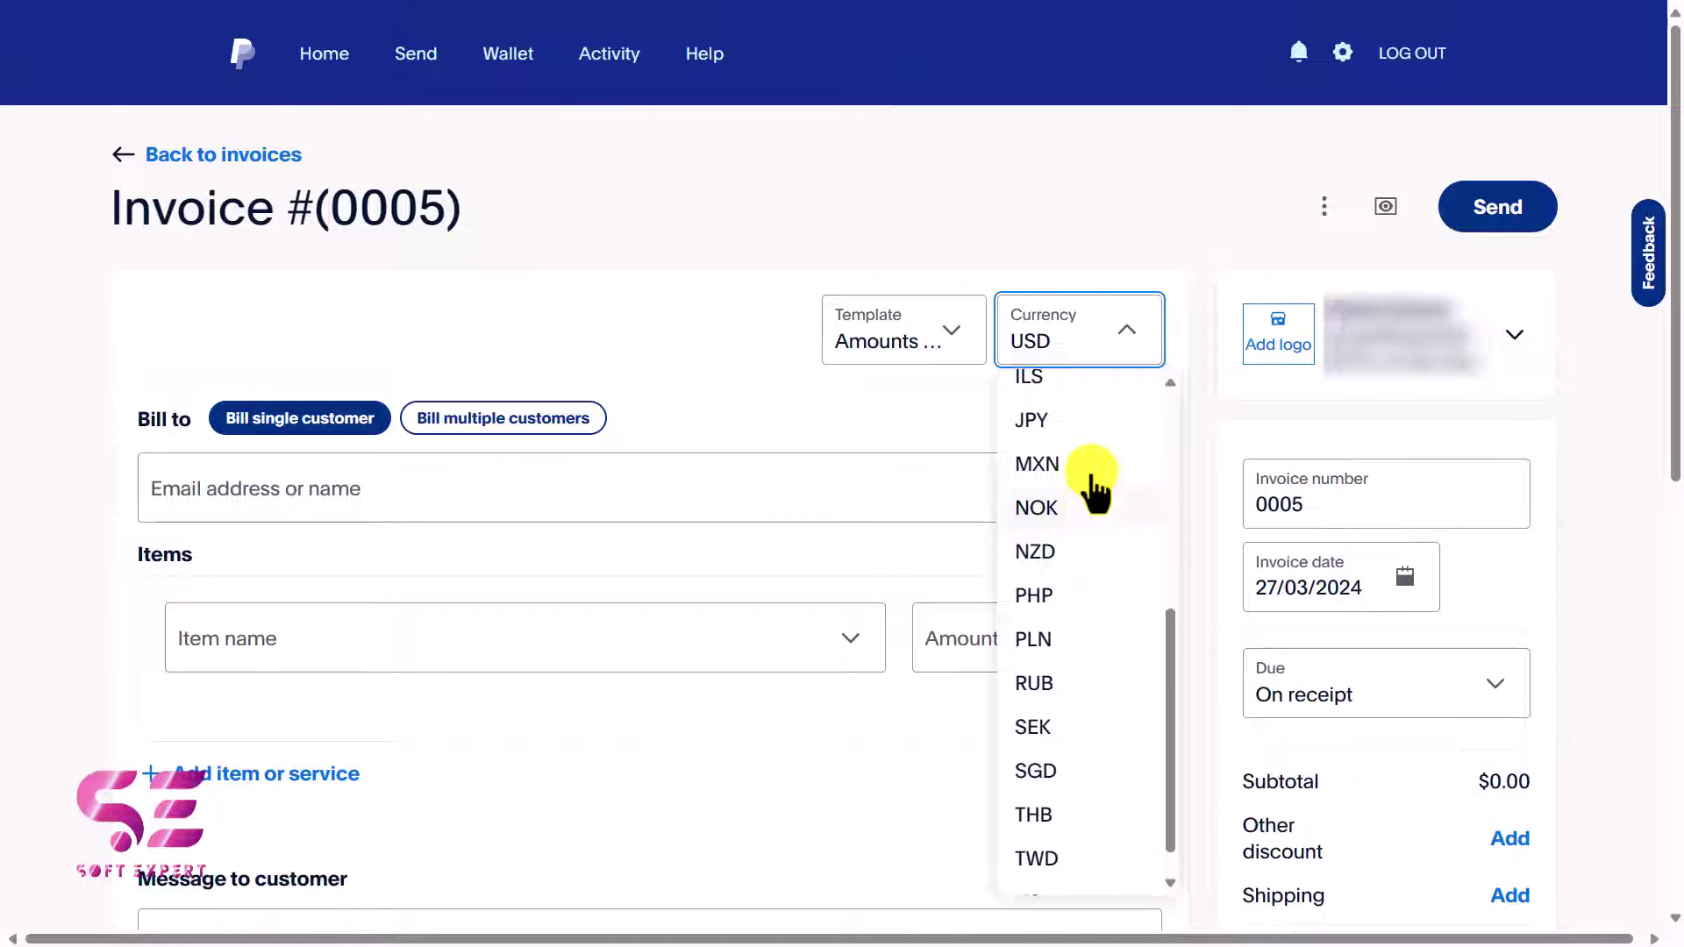
scroll(1091, 486, up, 3)
click(1055, 443)
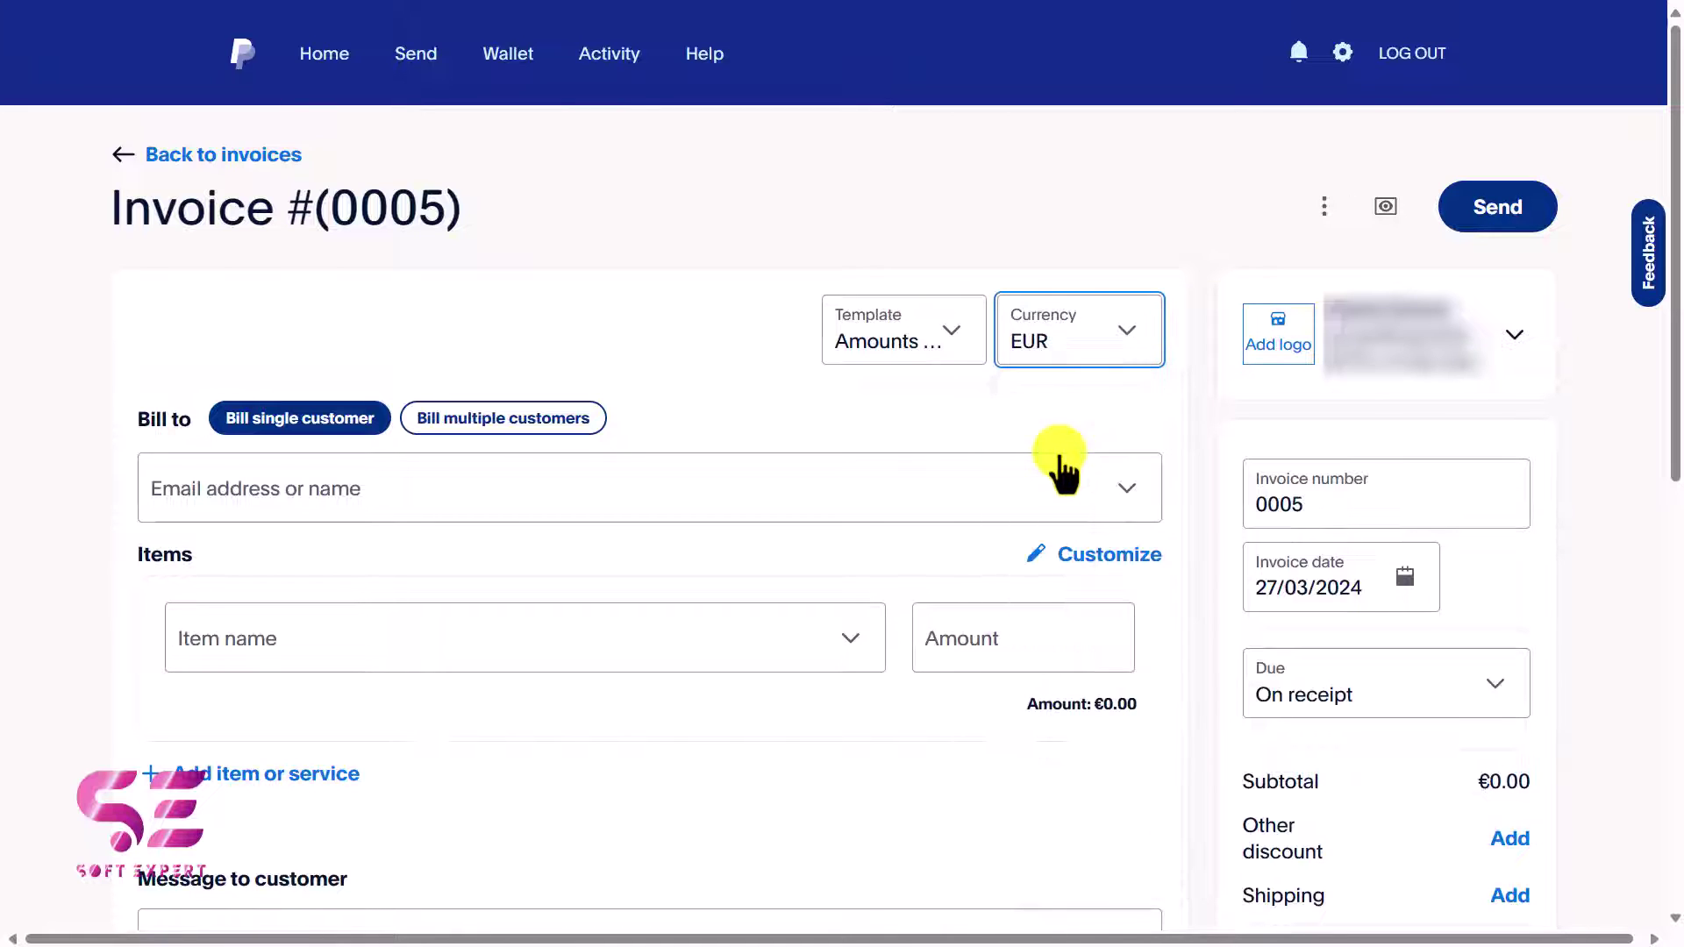
Add the company logo image and keep billing set to a single customer.
click(1274, 342)
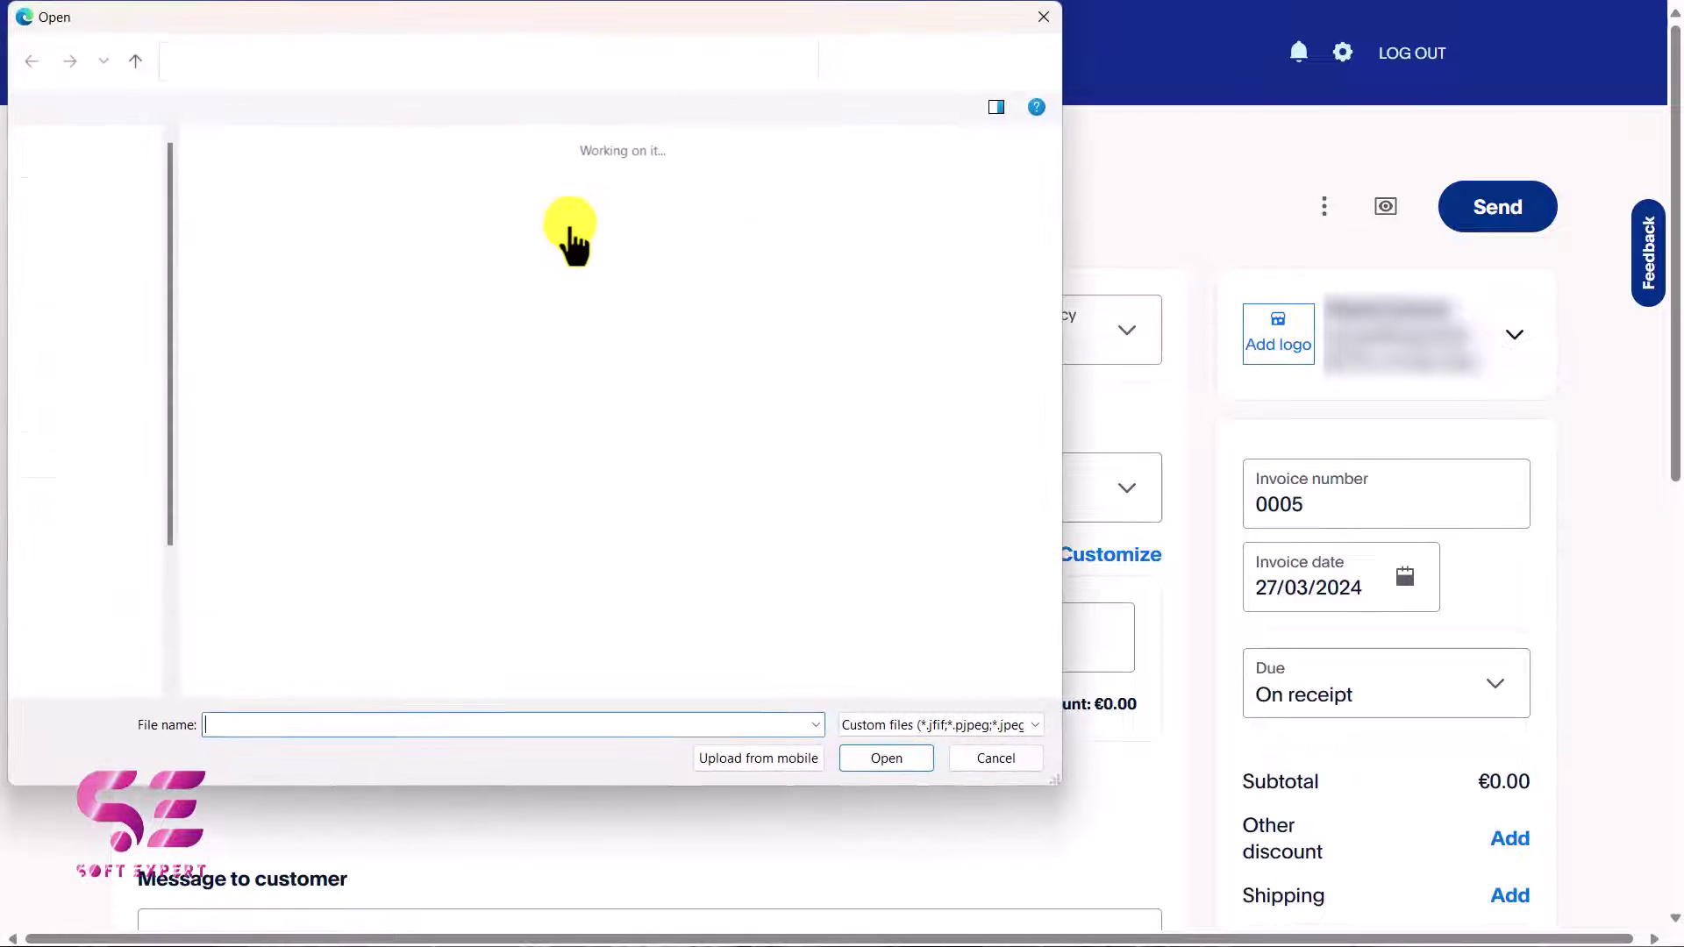
double_click(386, 194)
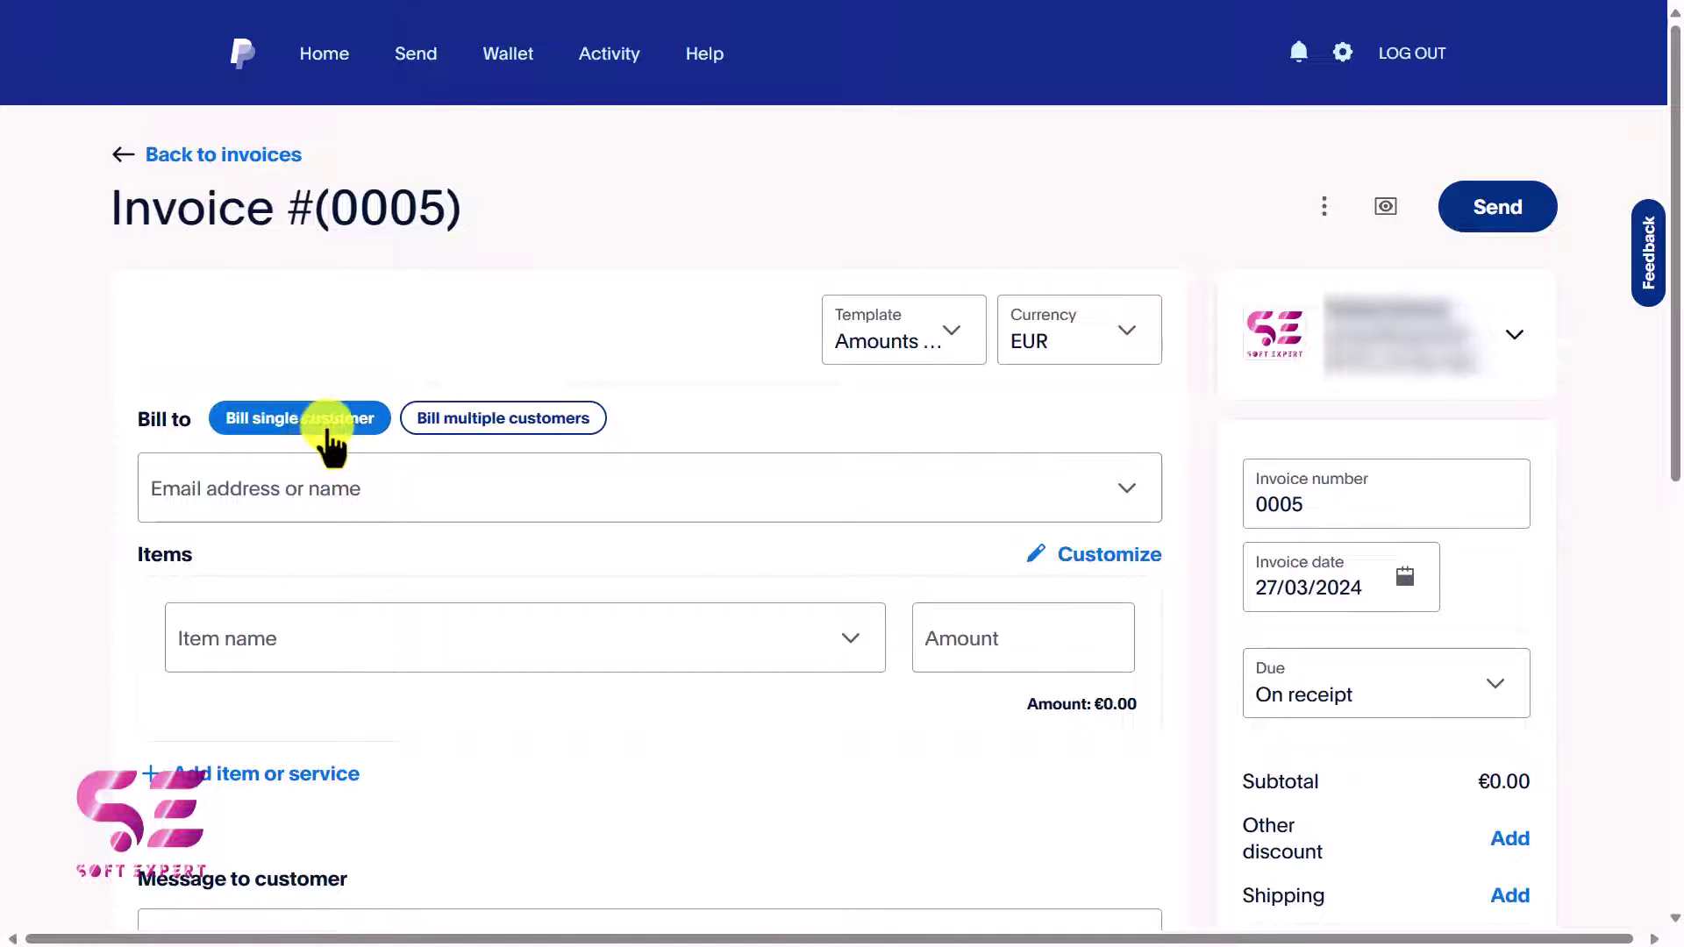
click(517, 420)
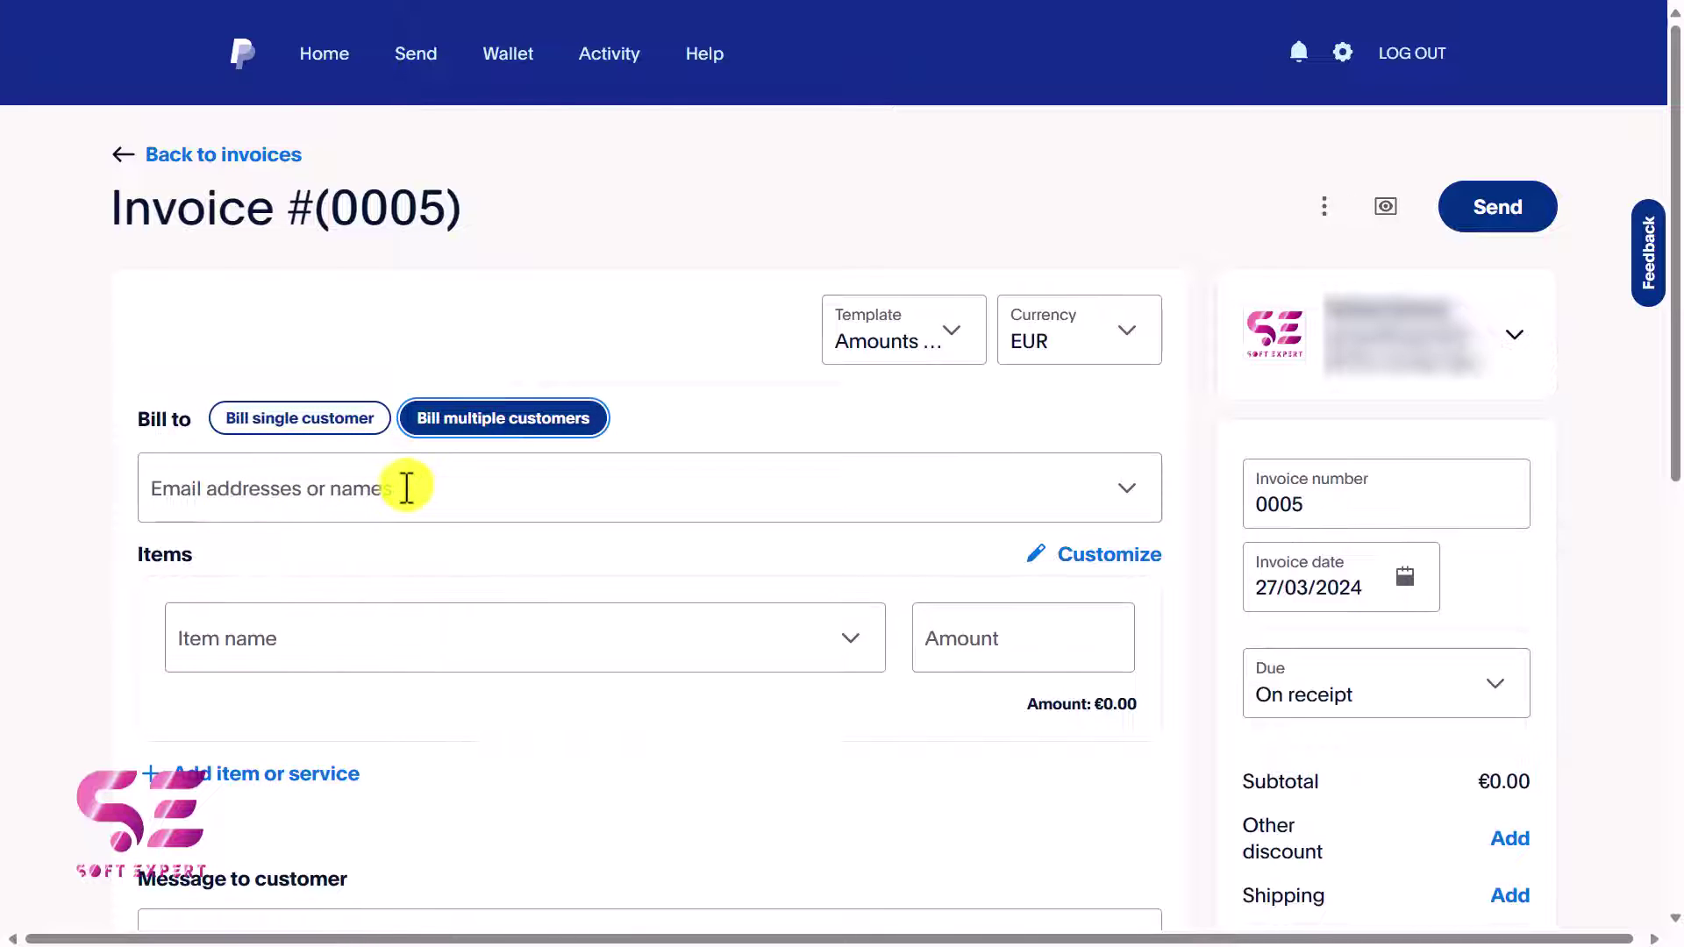
click(305, 419)
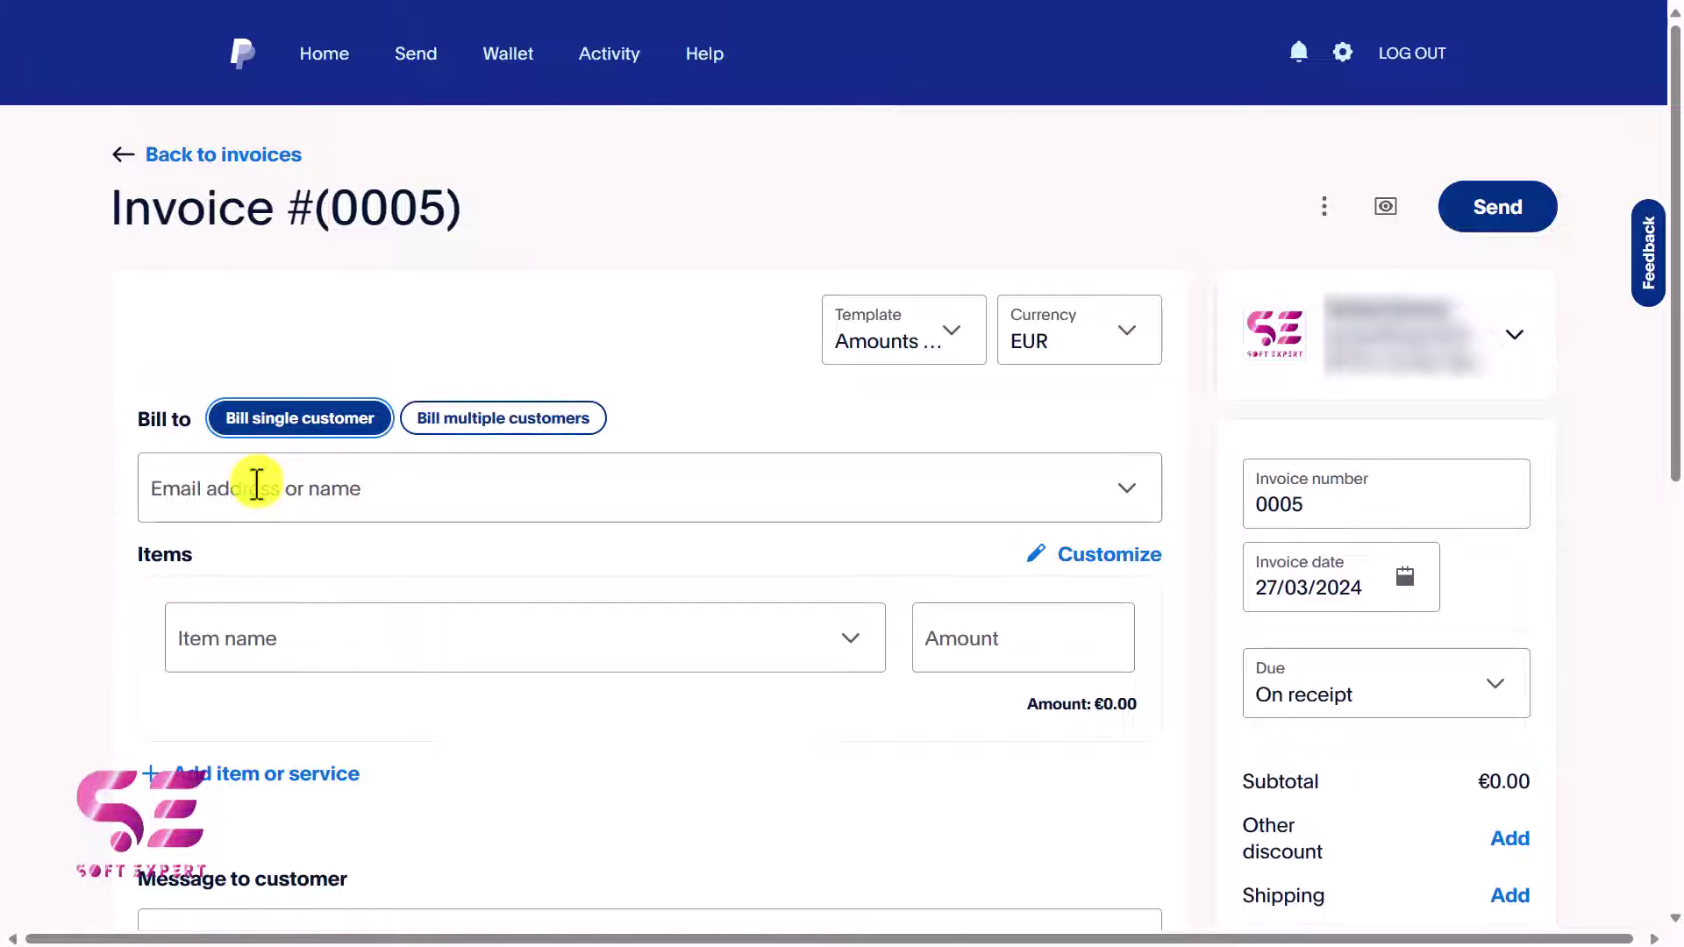
Enter the customer's e-mail in Bill to and add them as a new customer.
click(355, 485)
click(298, 559)
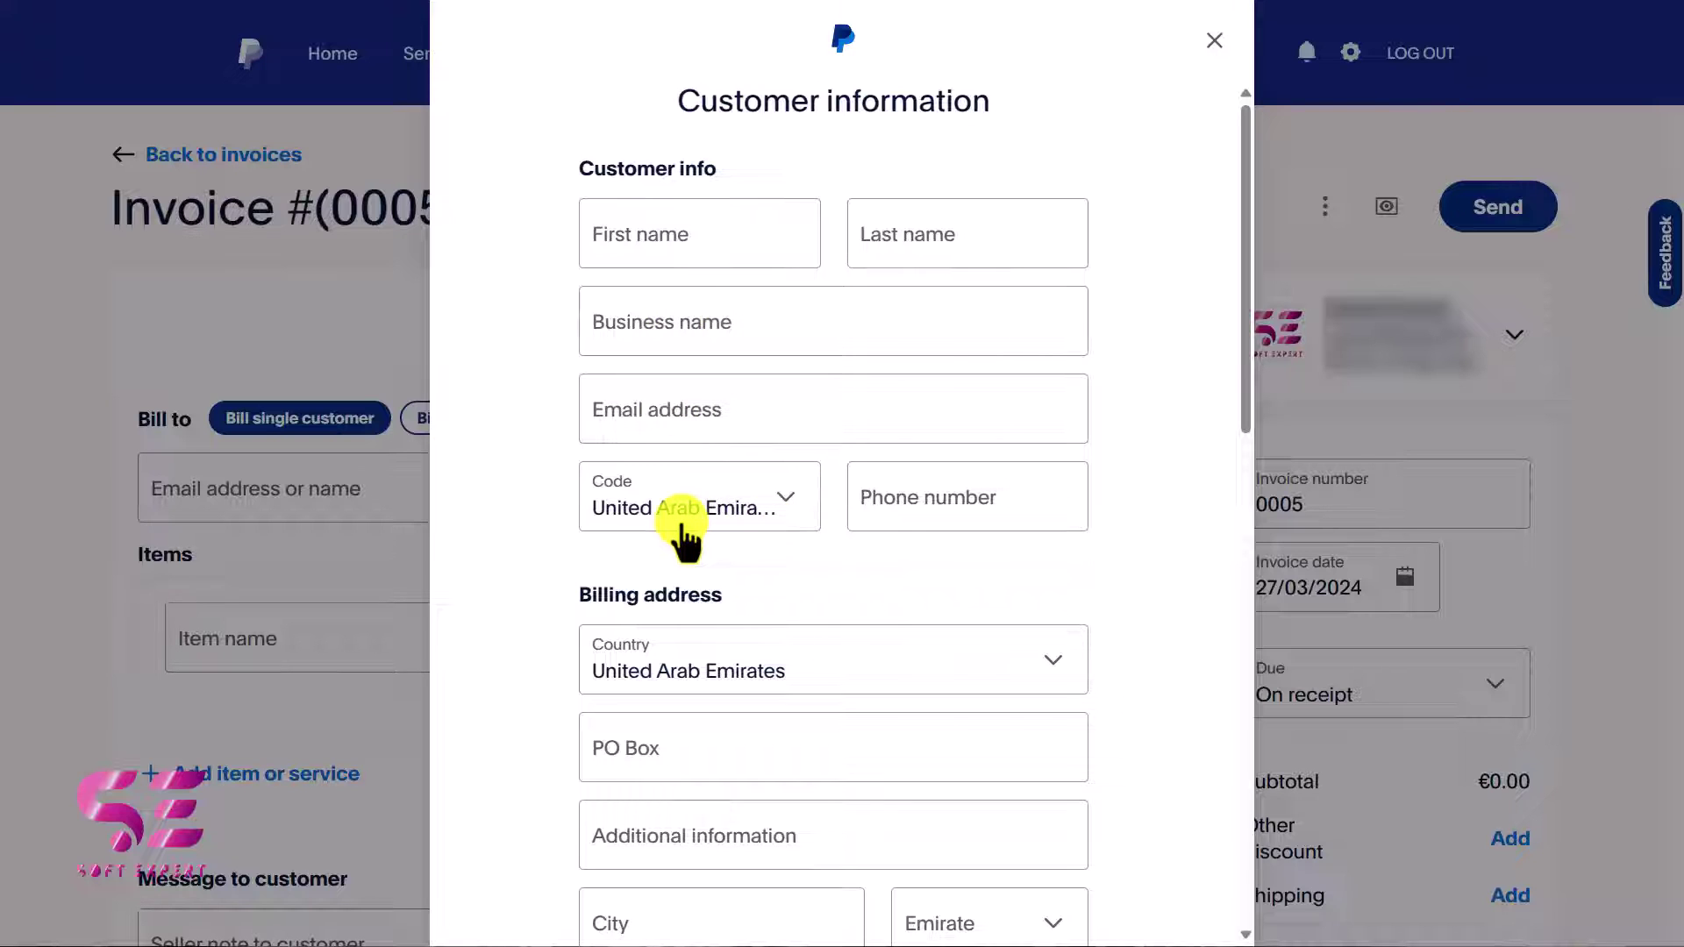
Tick Same as billing address for shipping and save the new customer's details.
scroll(669, 597, down, 1)
scroll(670, 602, up, 1)
scroll(669, 601, down, 6)
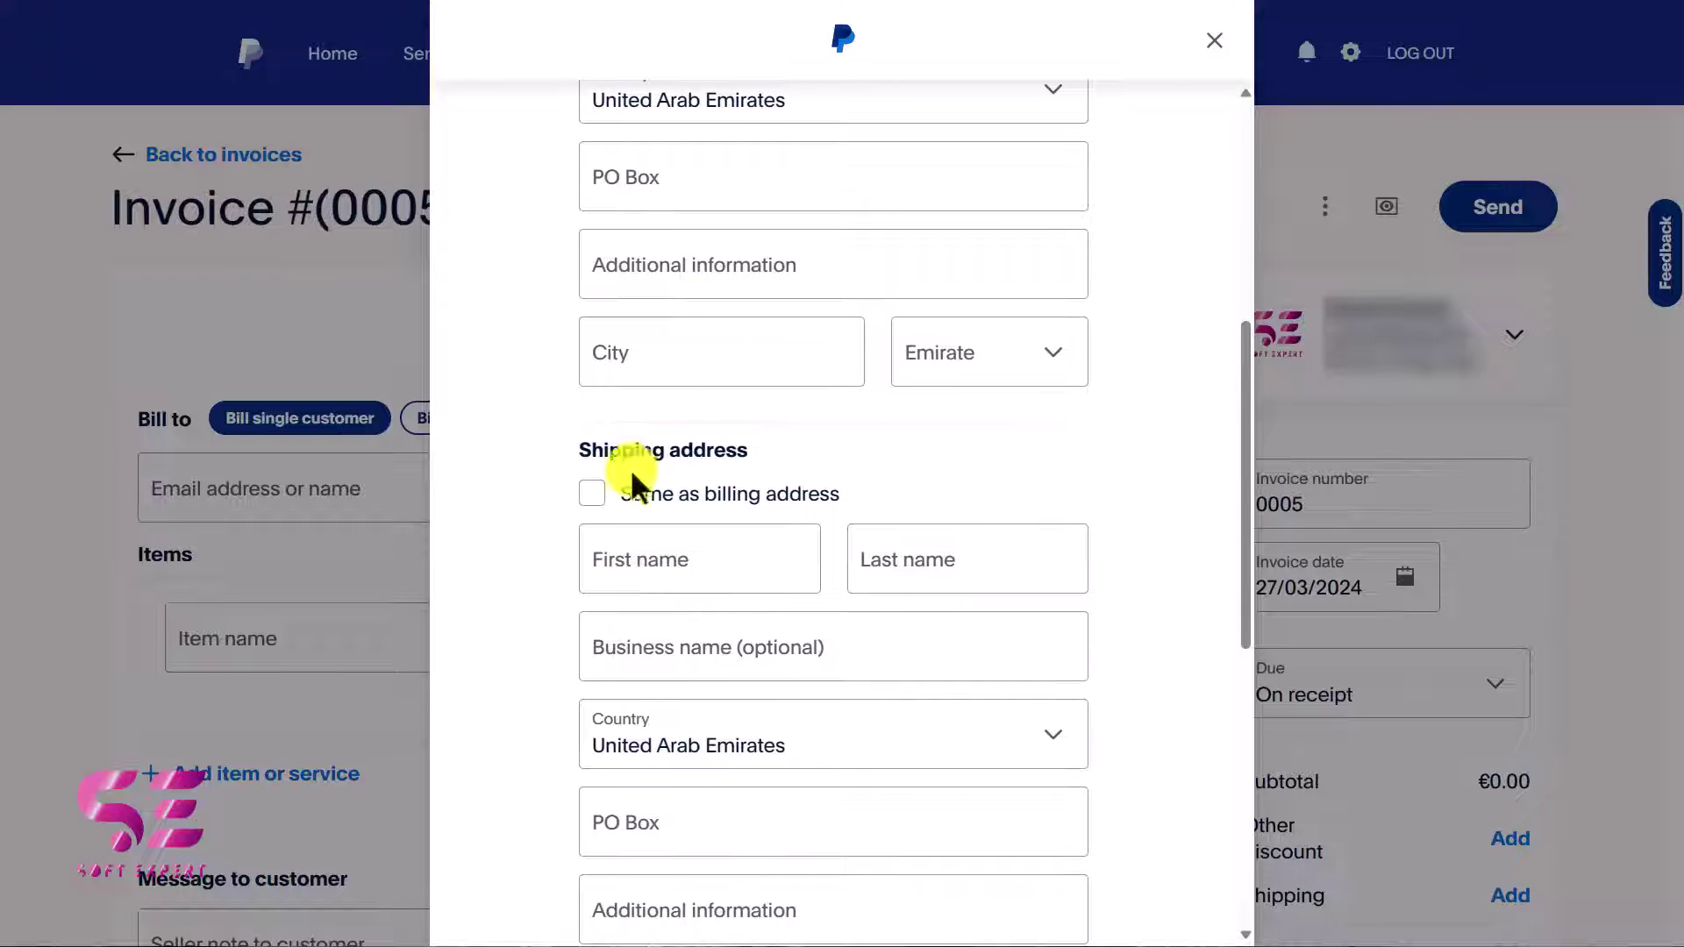
click(603, 497)
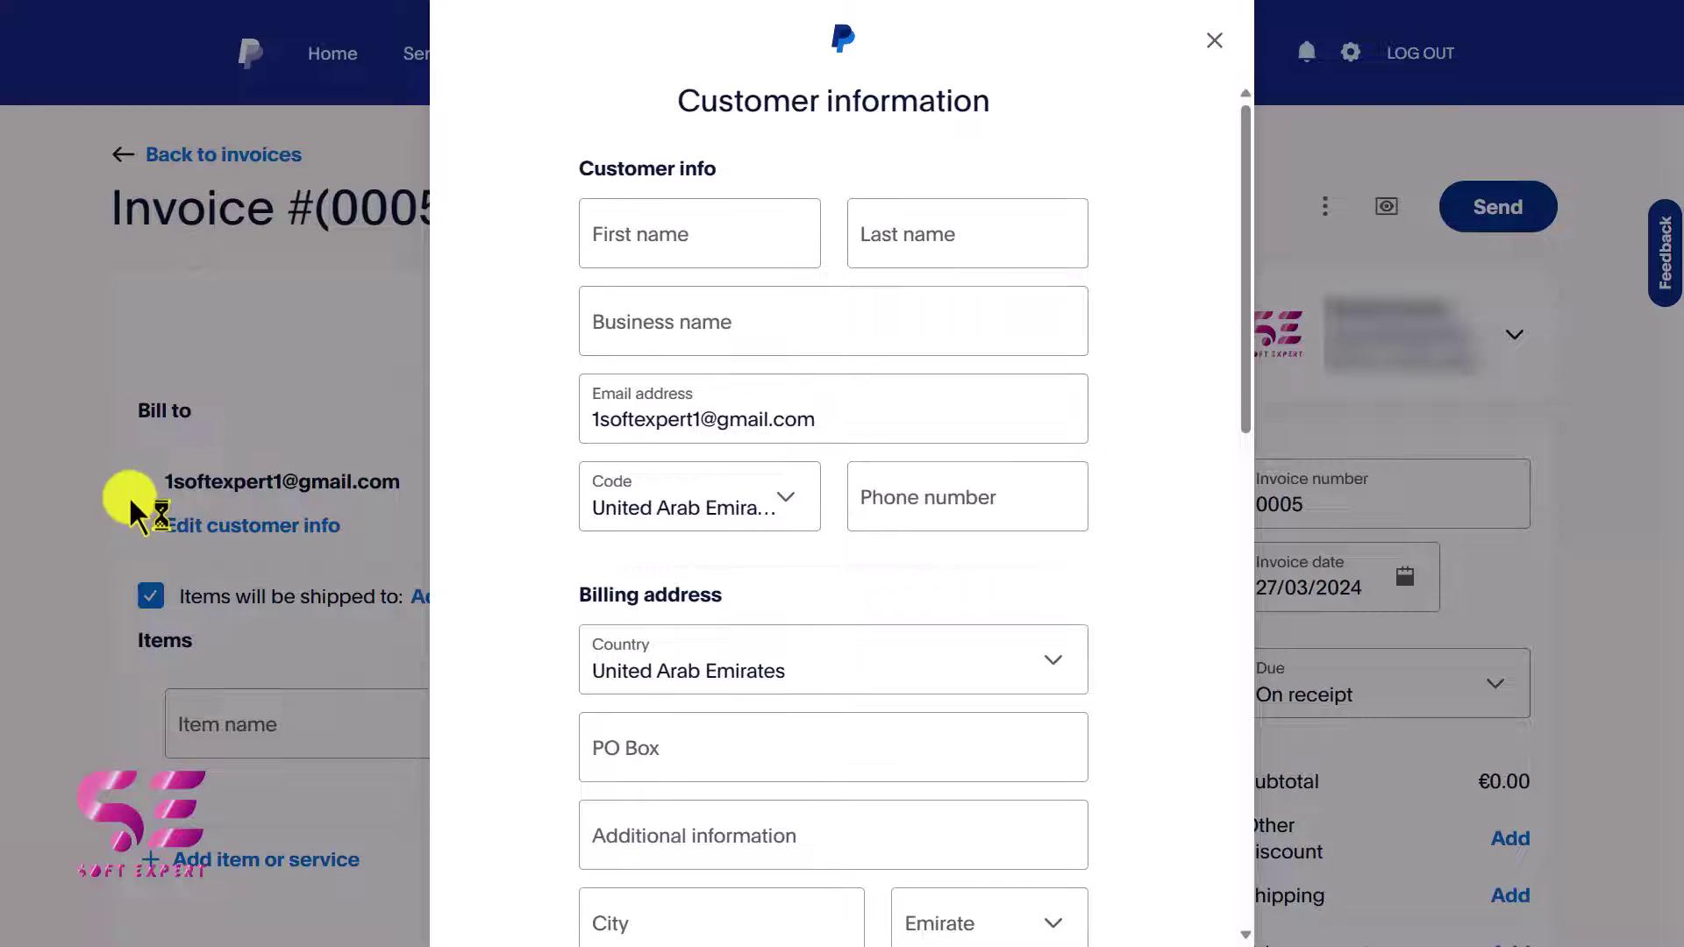
click(130, 502)
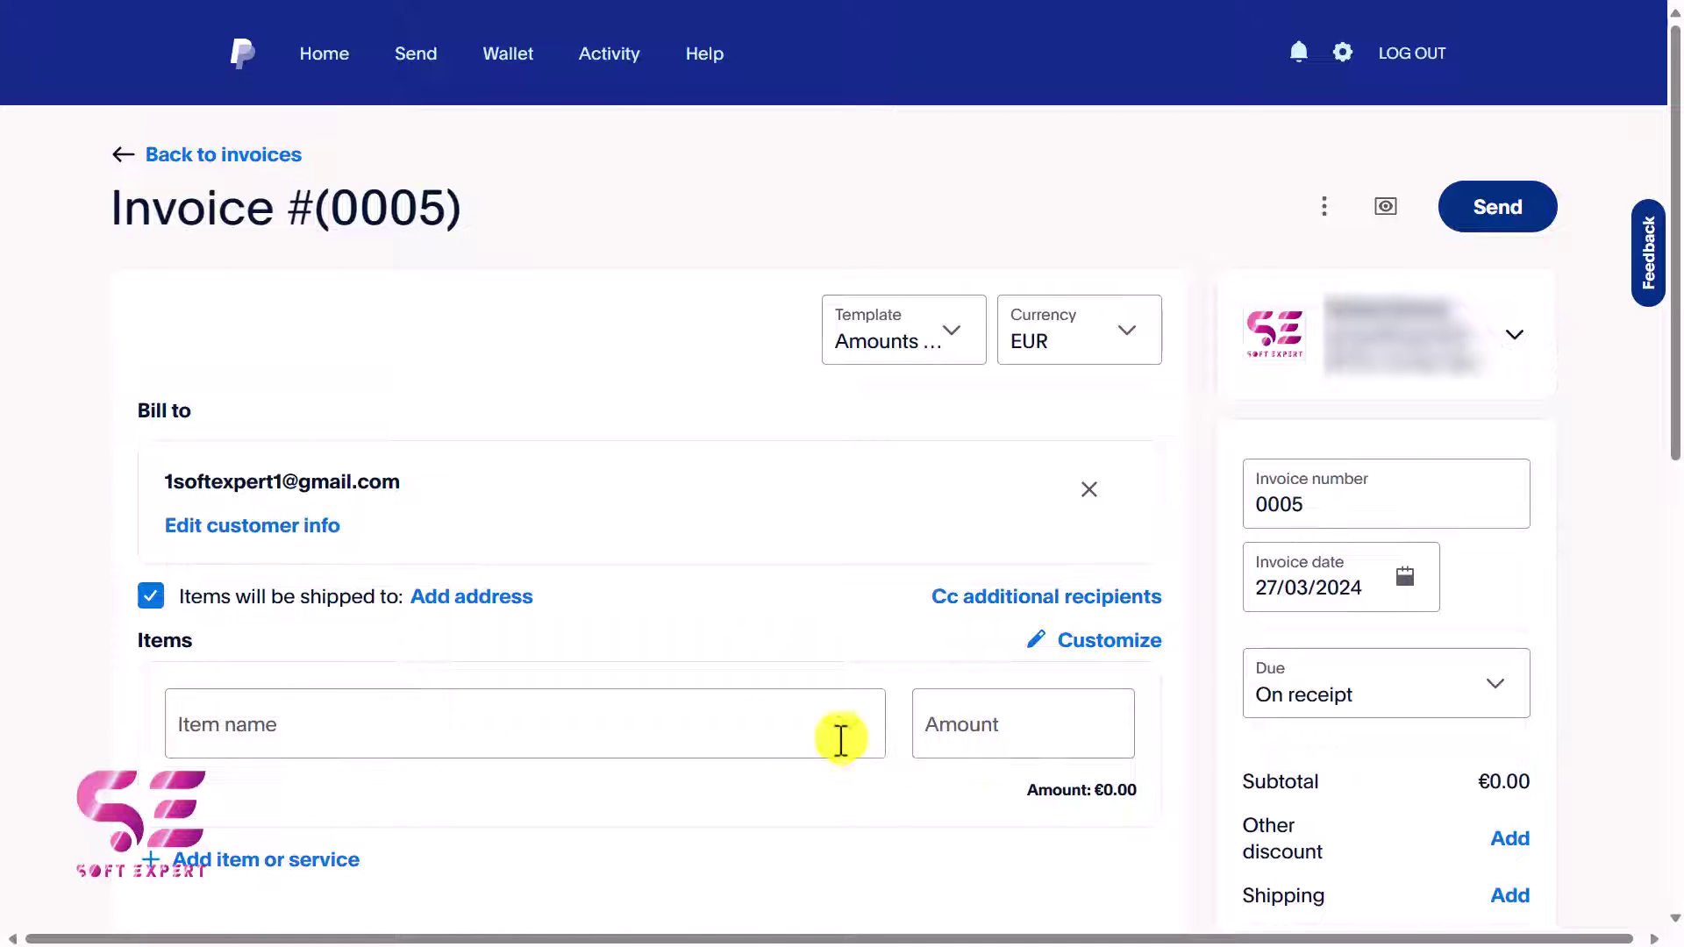
List For Web design at €500, trying then removing an extra '2nd item' row at €100.
click(508, 724)
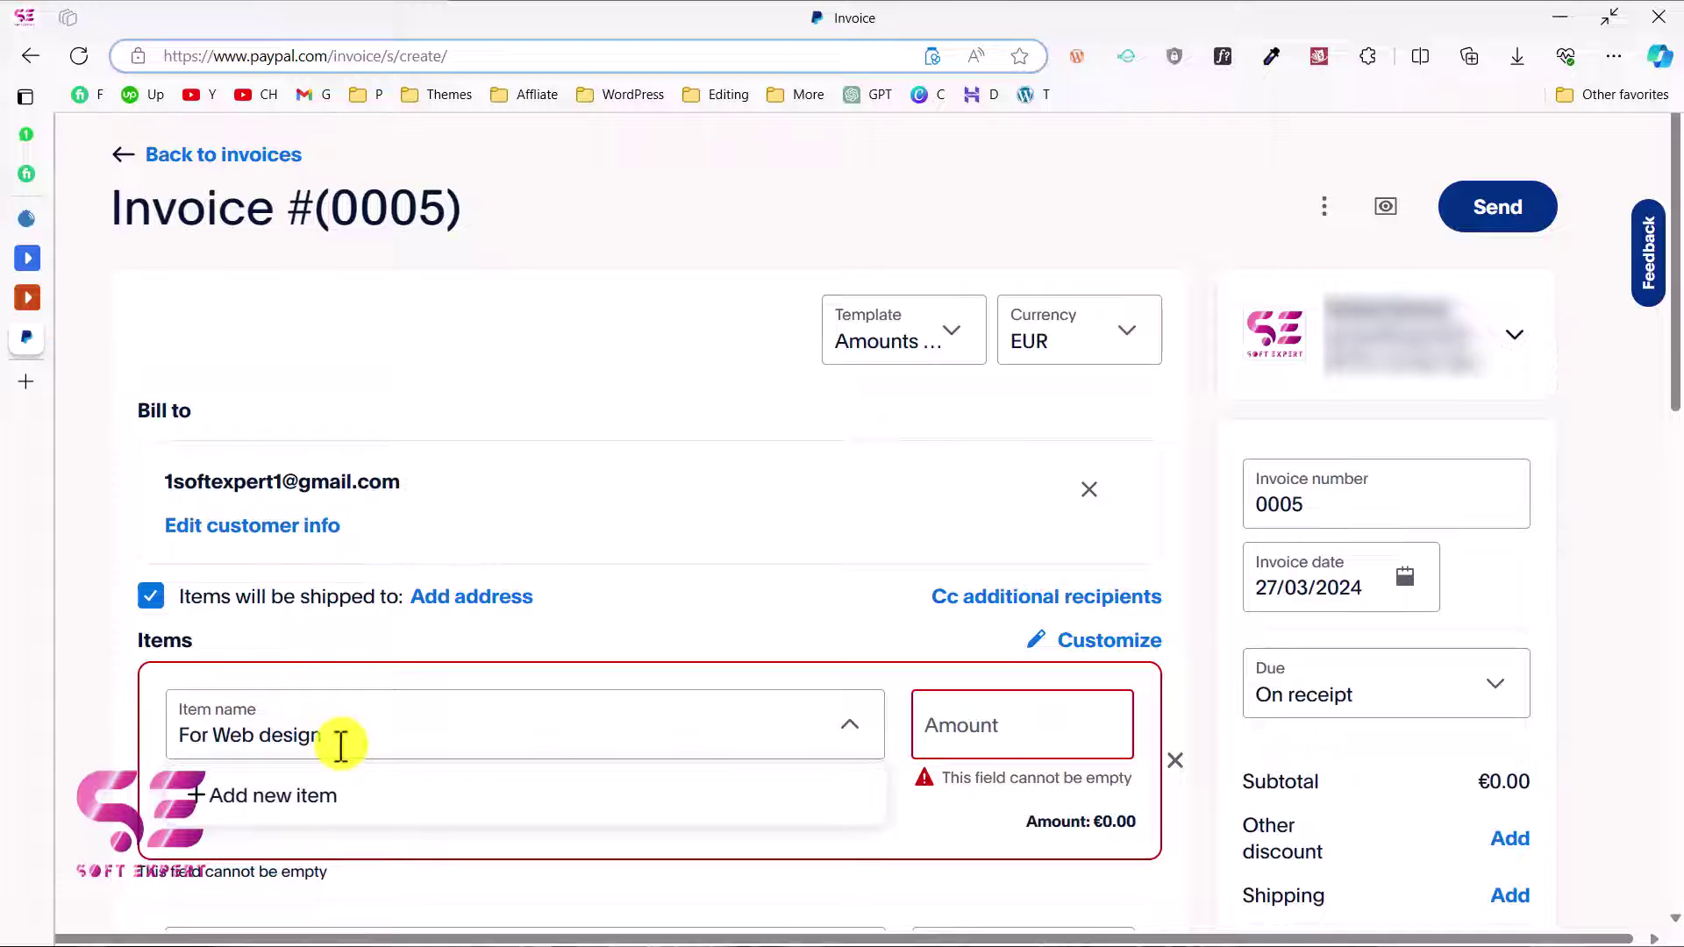
click(943, 738)
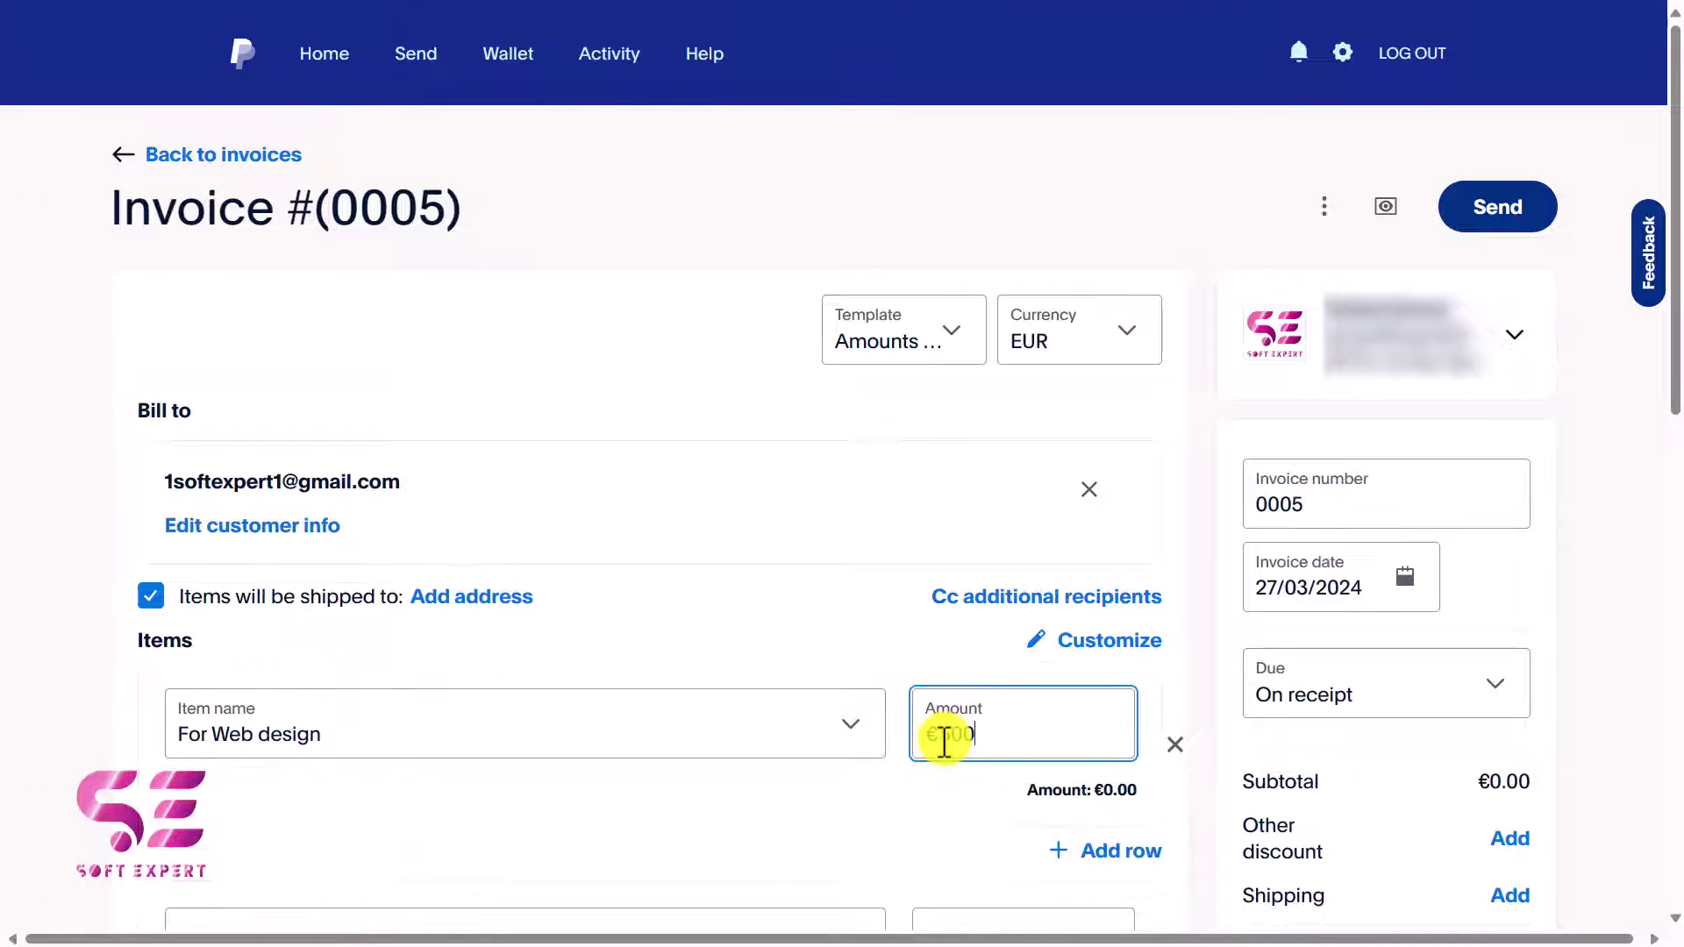
text(500)
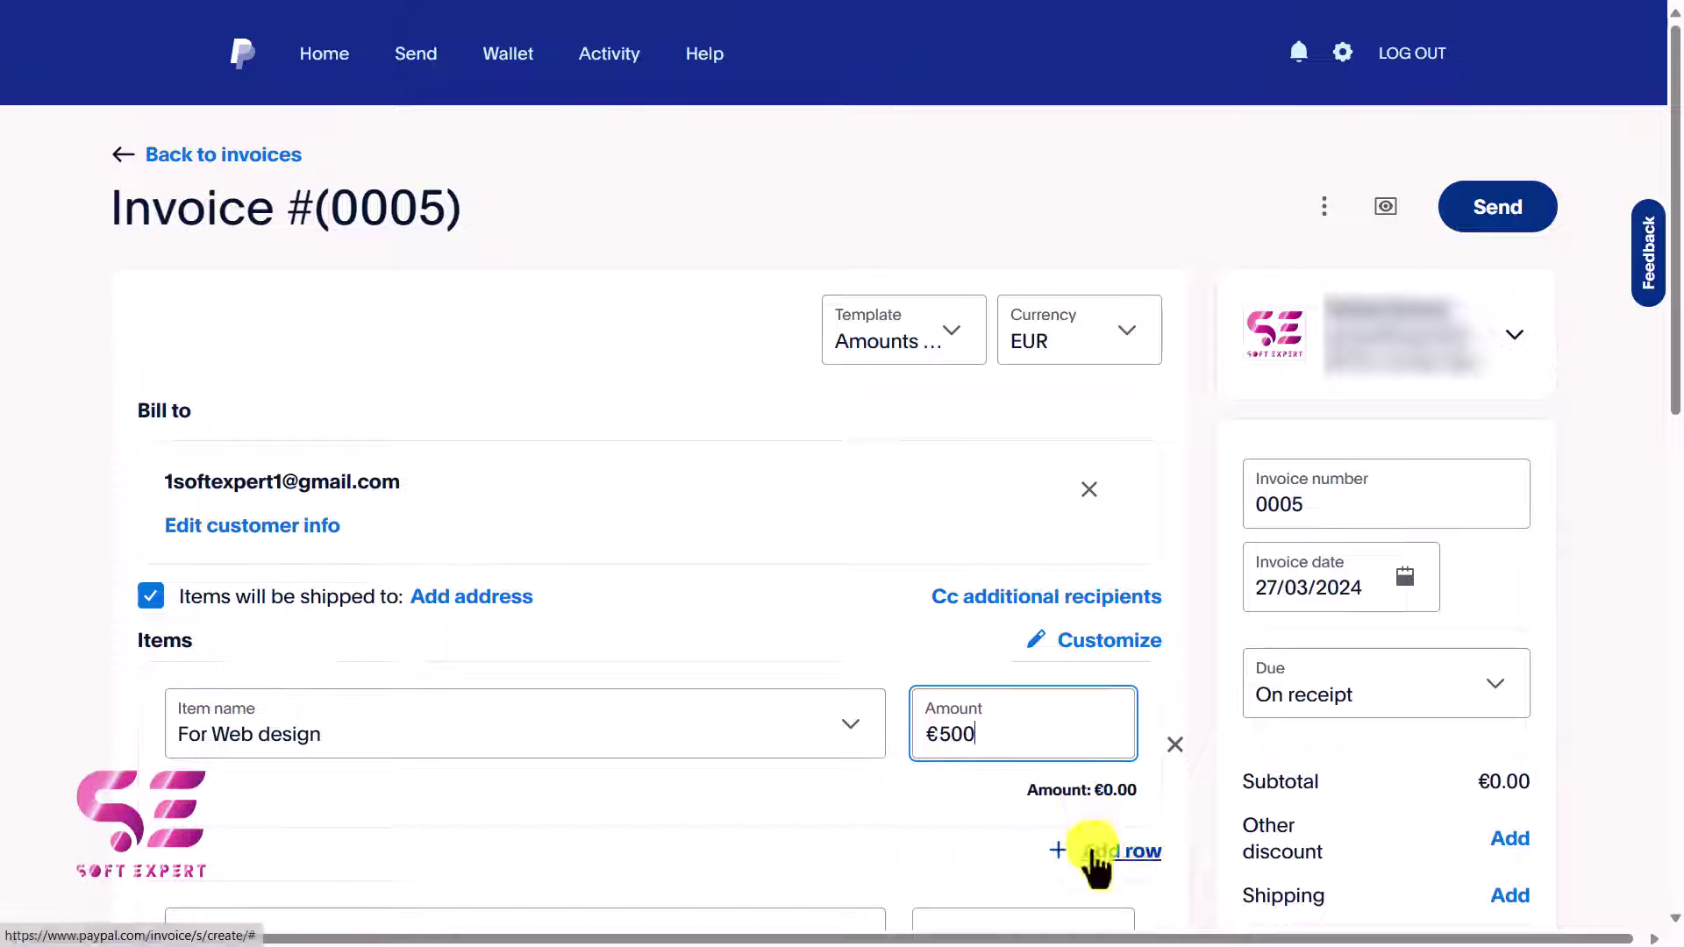
click(1092, 848)
scroll(570, 763, down, 2)
click(374, 728)
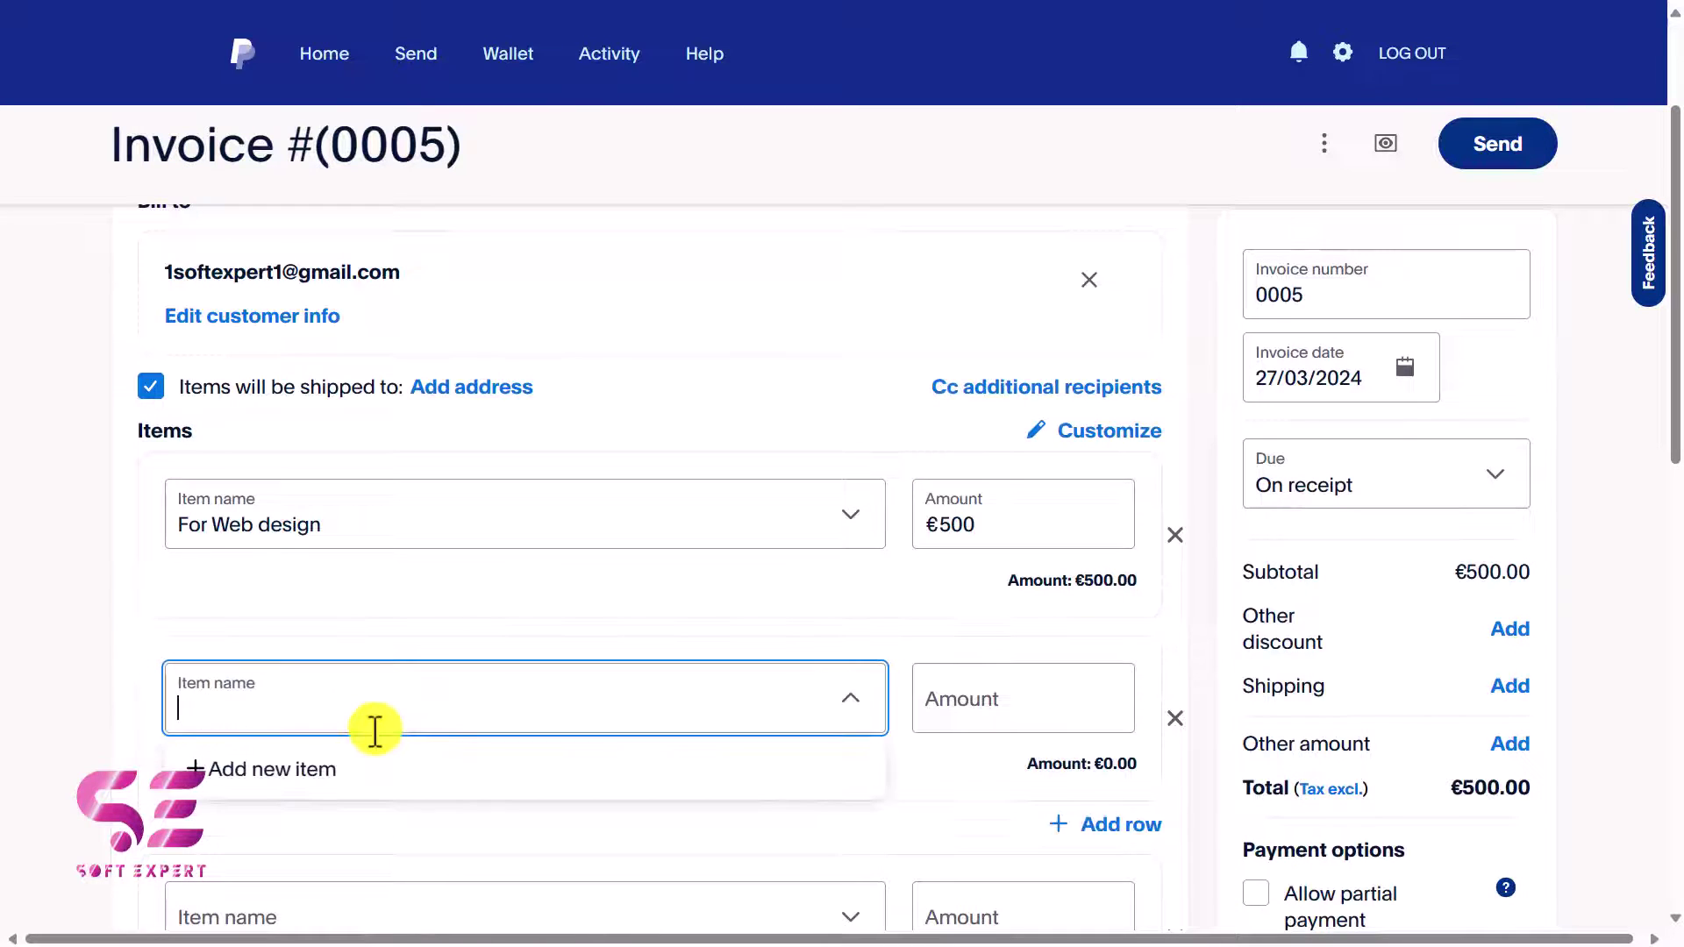
text(2nd item)
click(967, 701)
text(100)
scroll(1043, 855, down, 1)
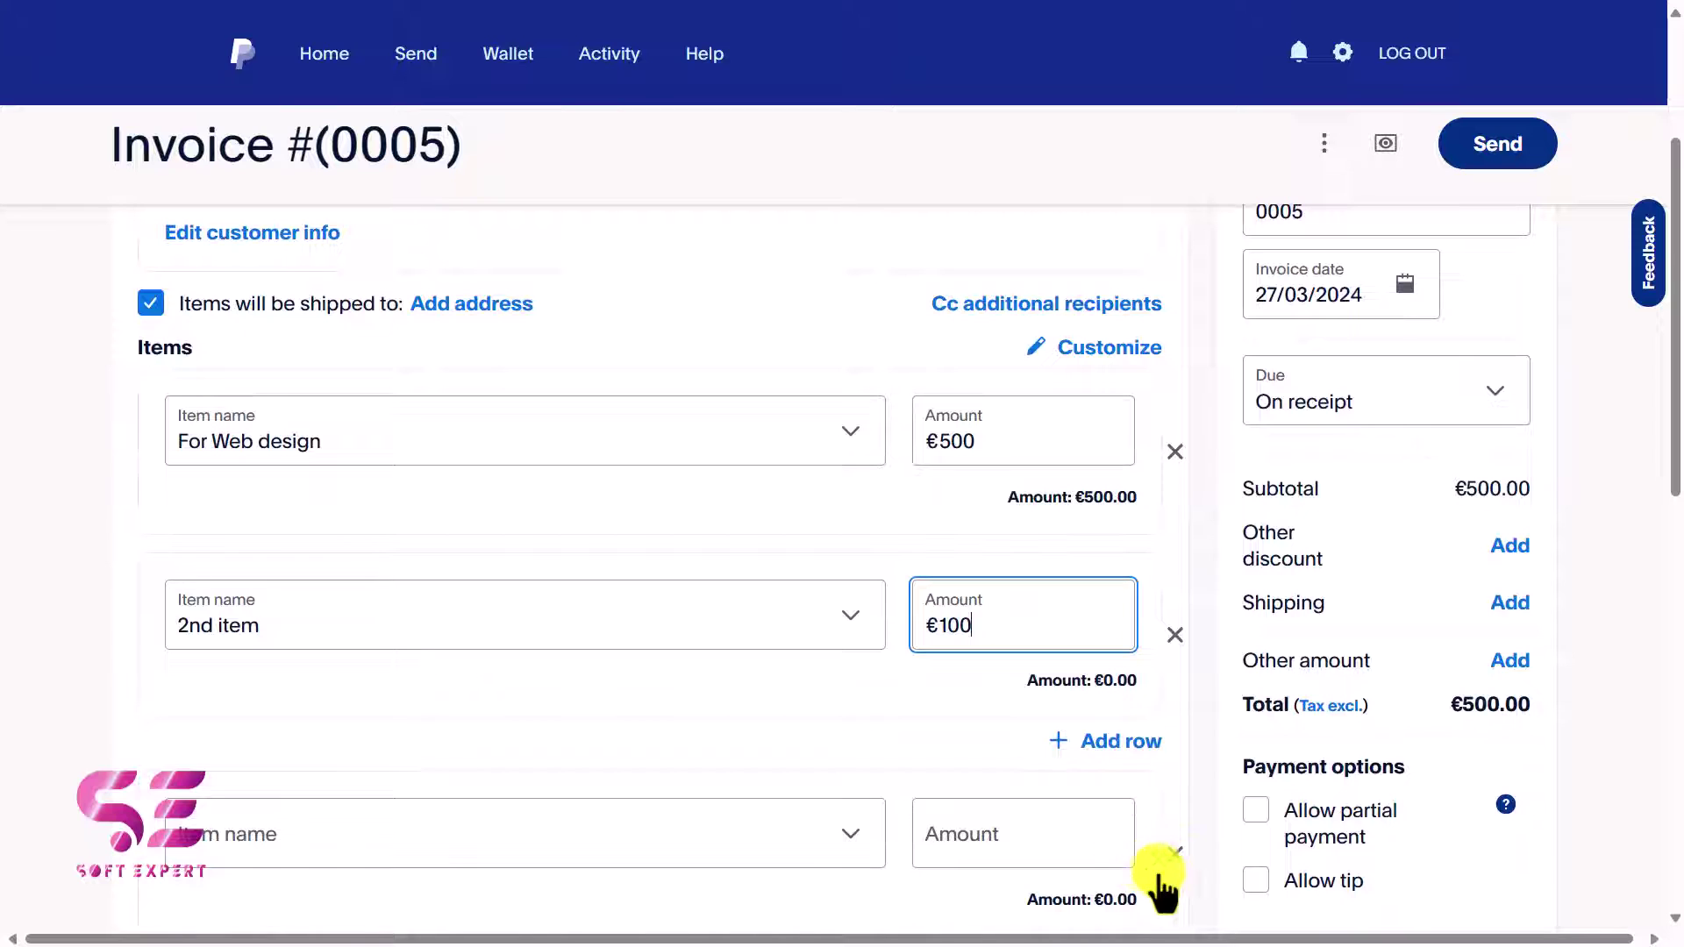
click(1175, 868)
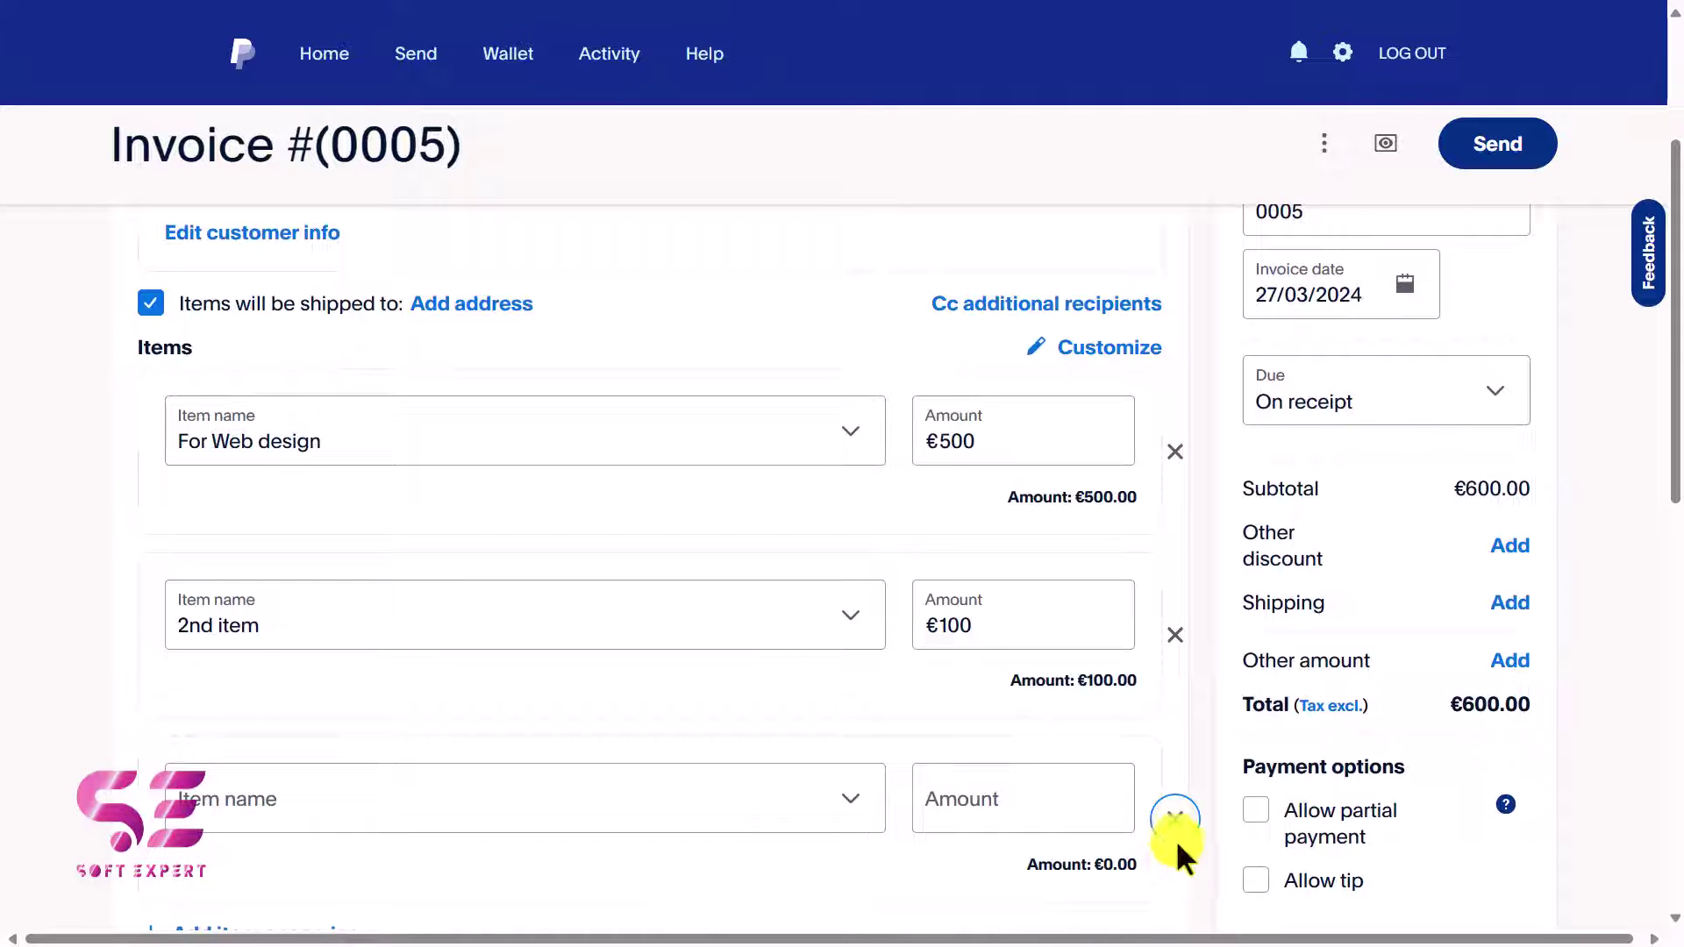
click(1175, 824)
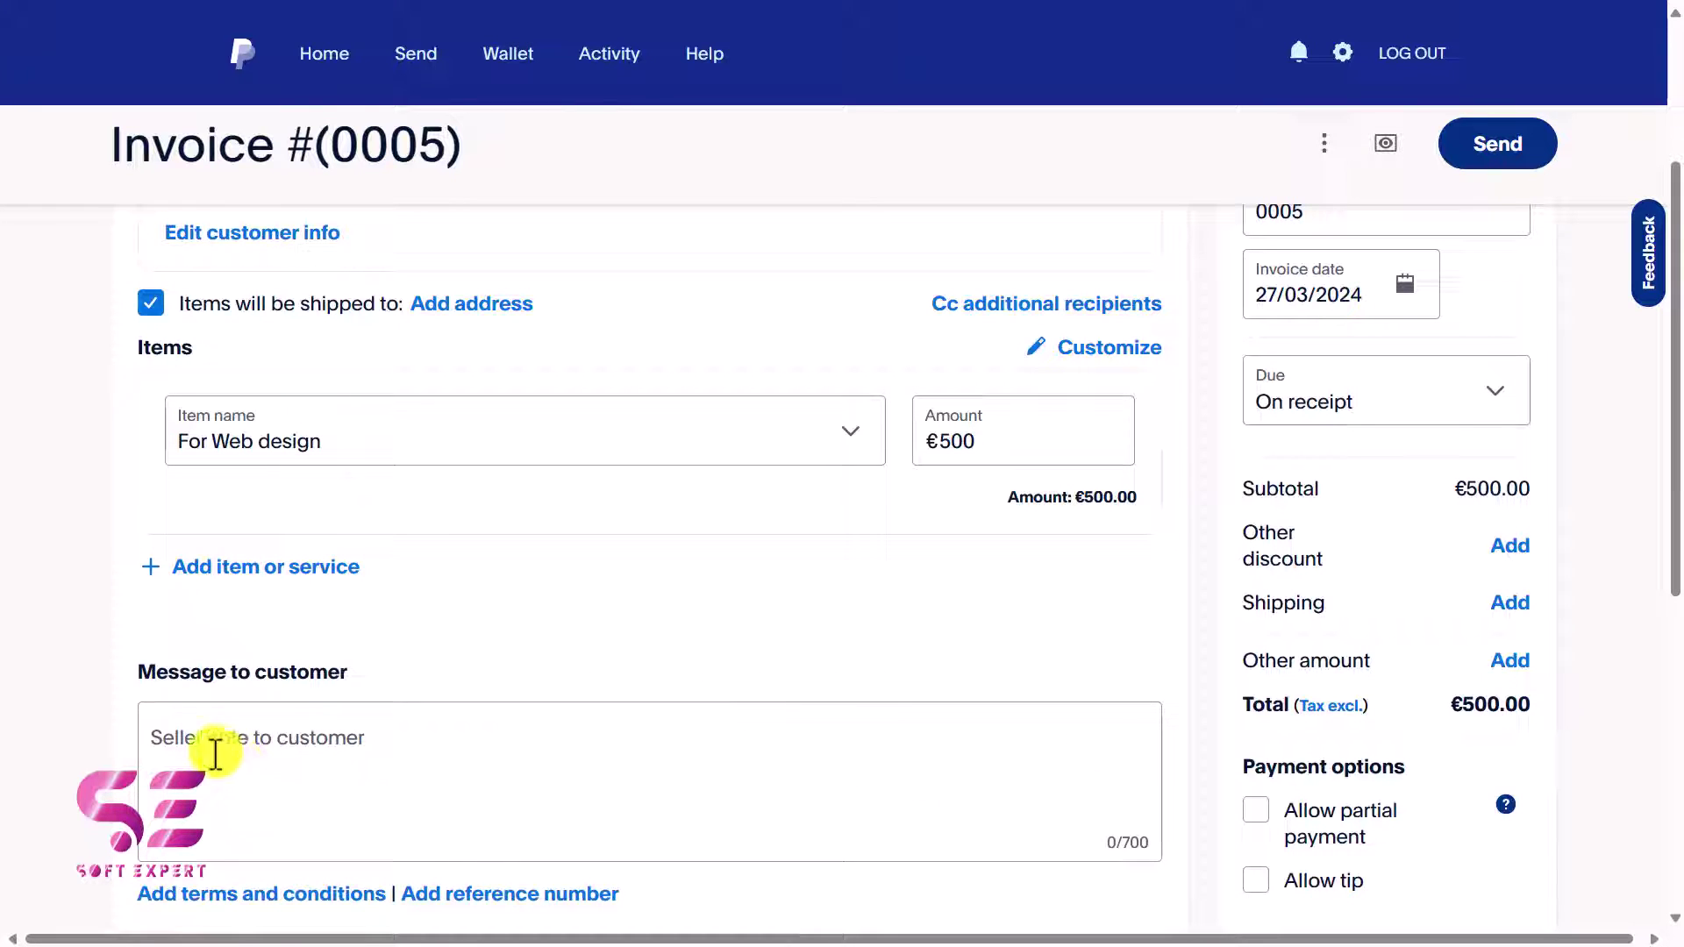
click(305, 737)
text(This invoice is for www.softexpert.pk website...)
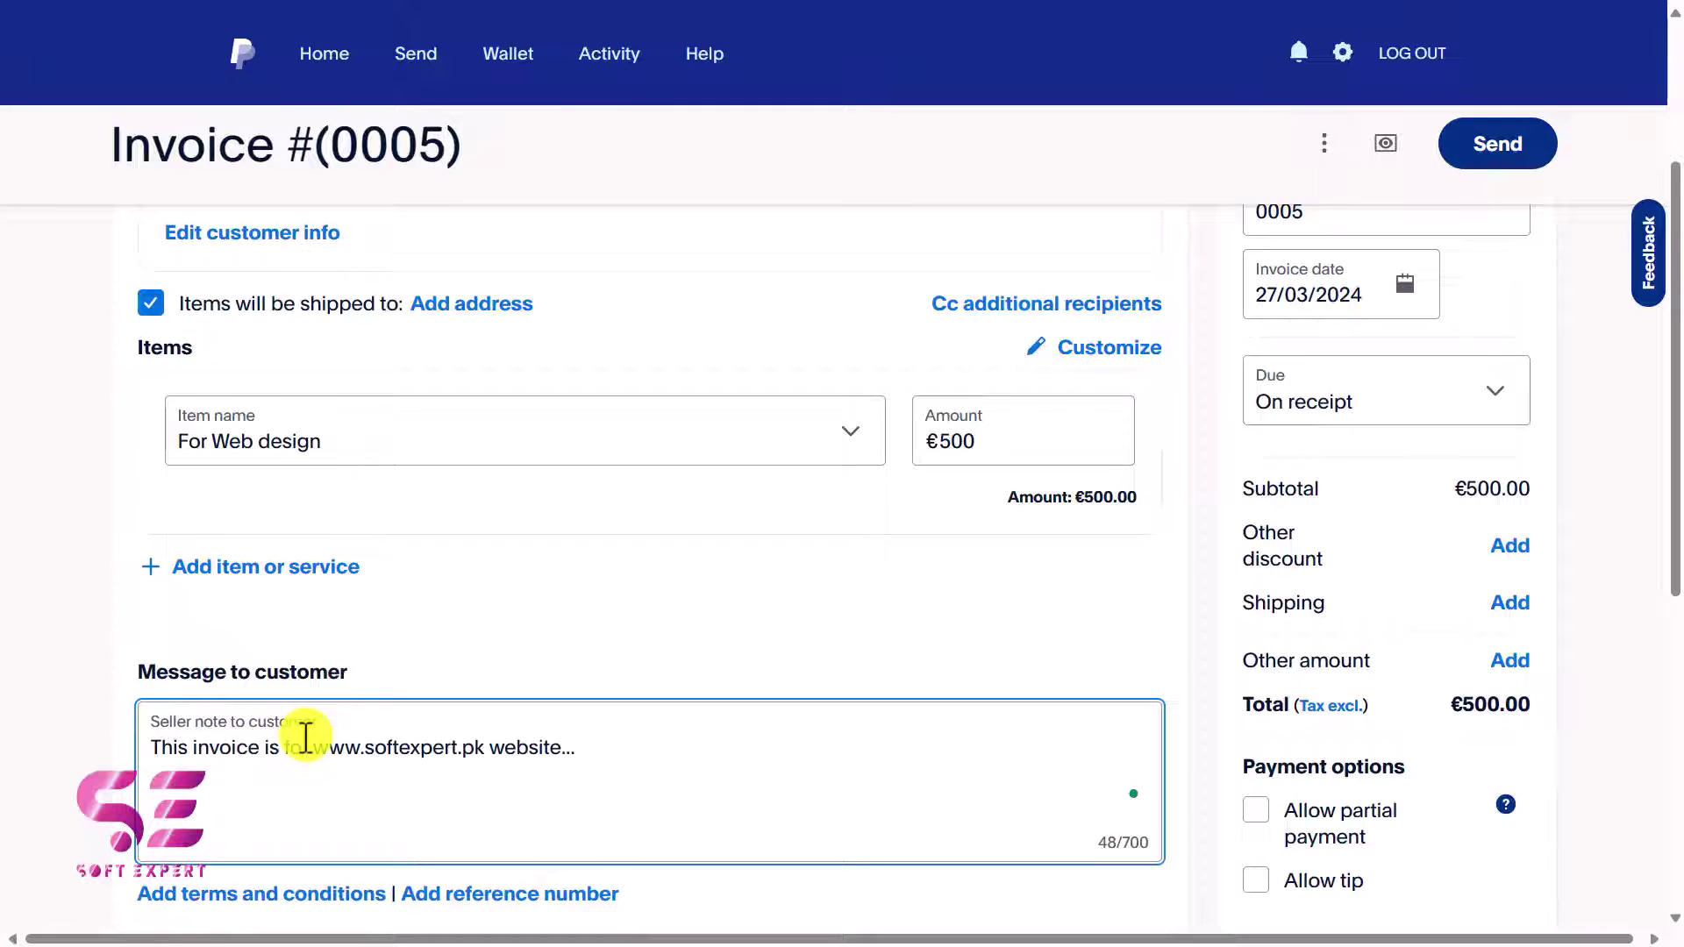
drag(190, 747, 558, 776)
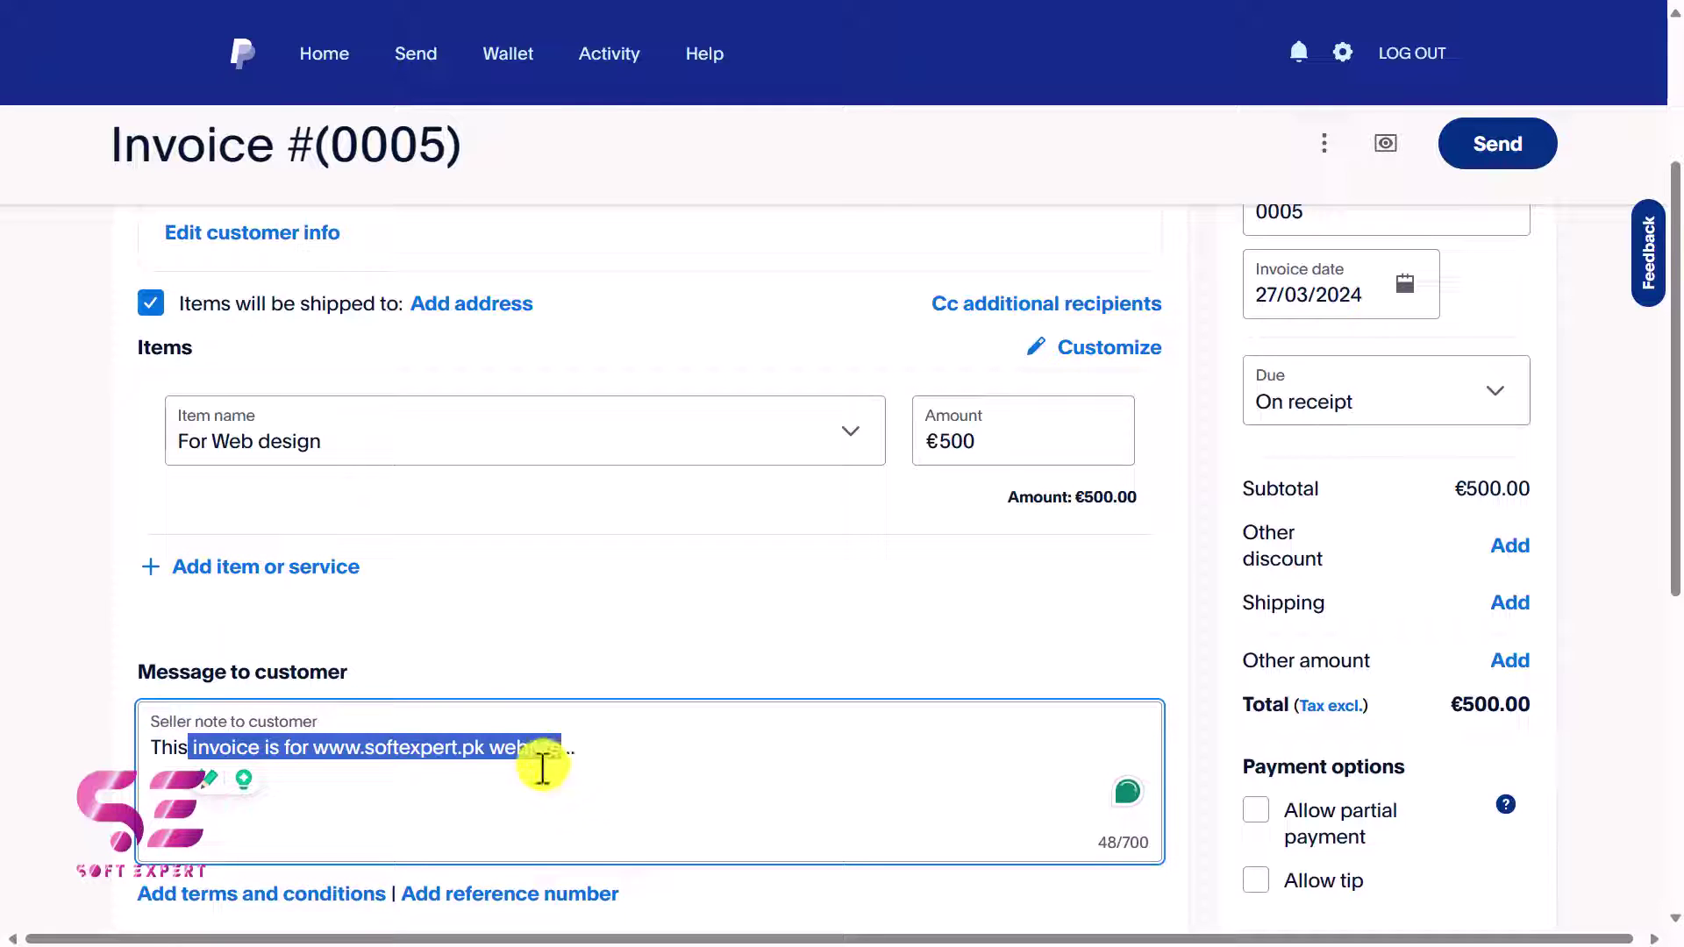
click(542, 761)
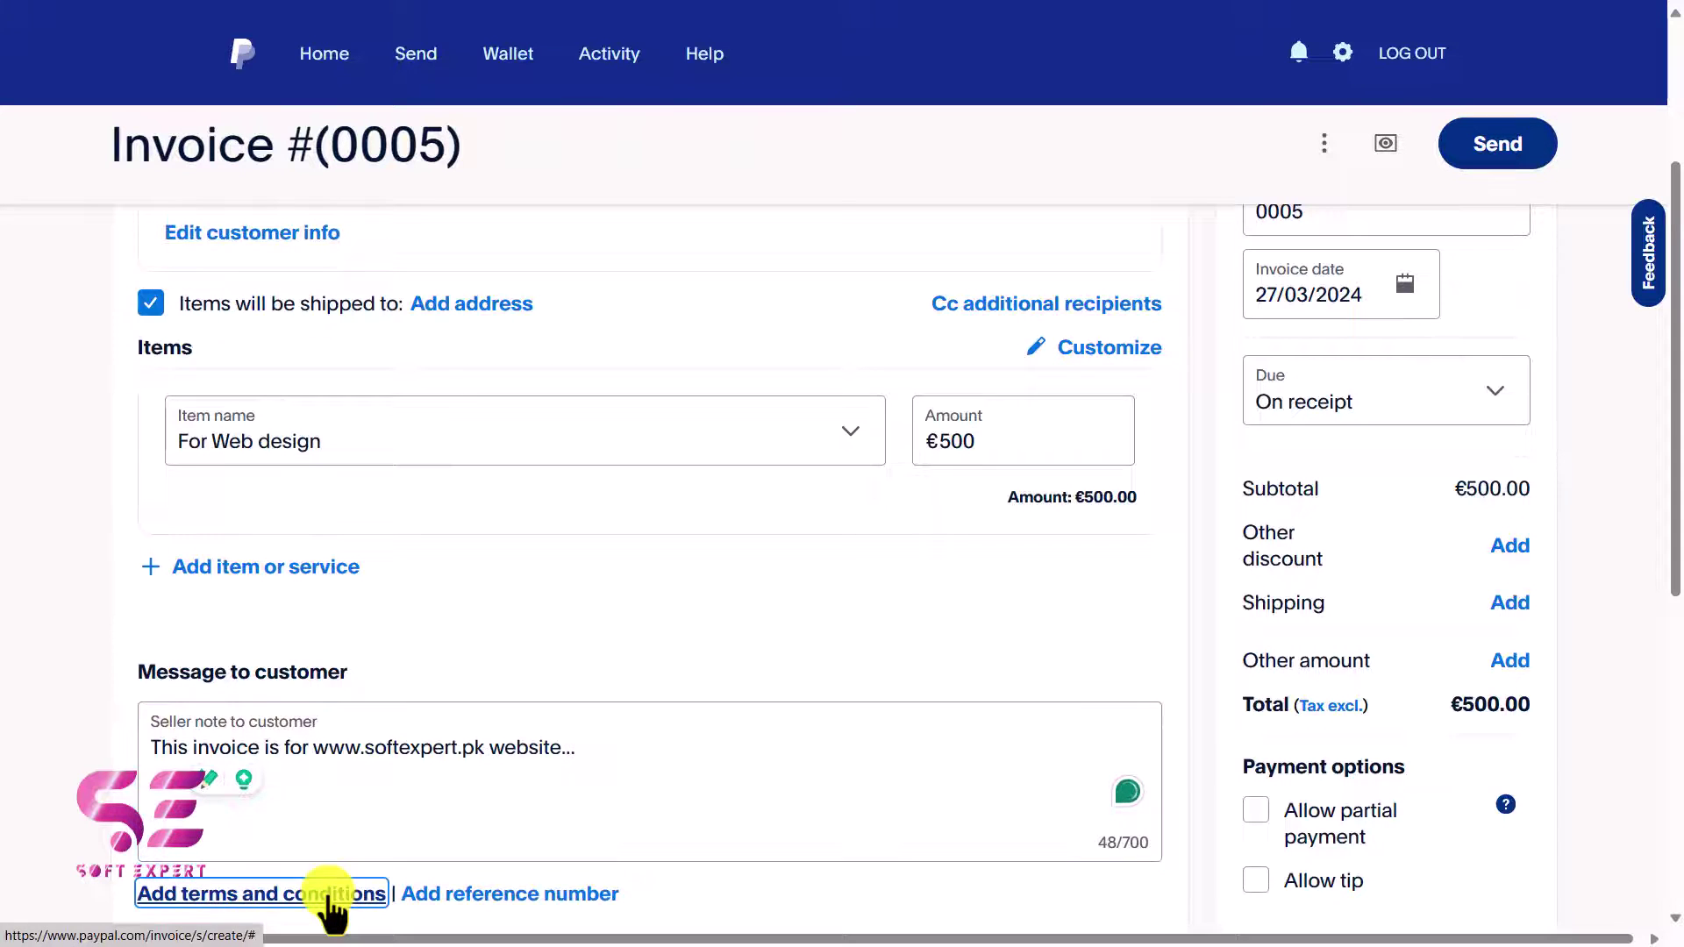
Add seller terms reading 'Please pay this invoice within the next 7 days.'.
click(332, 908)
scroll(327, 901, down, 3)
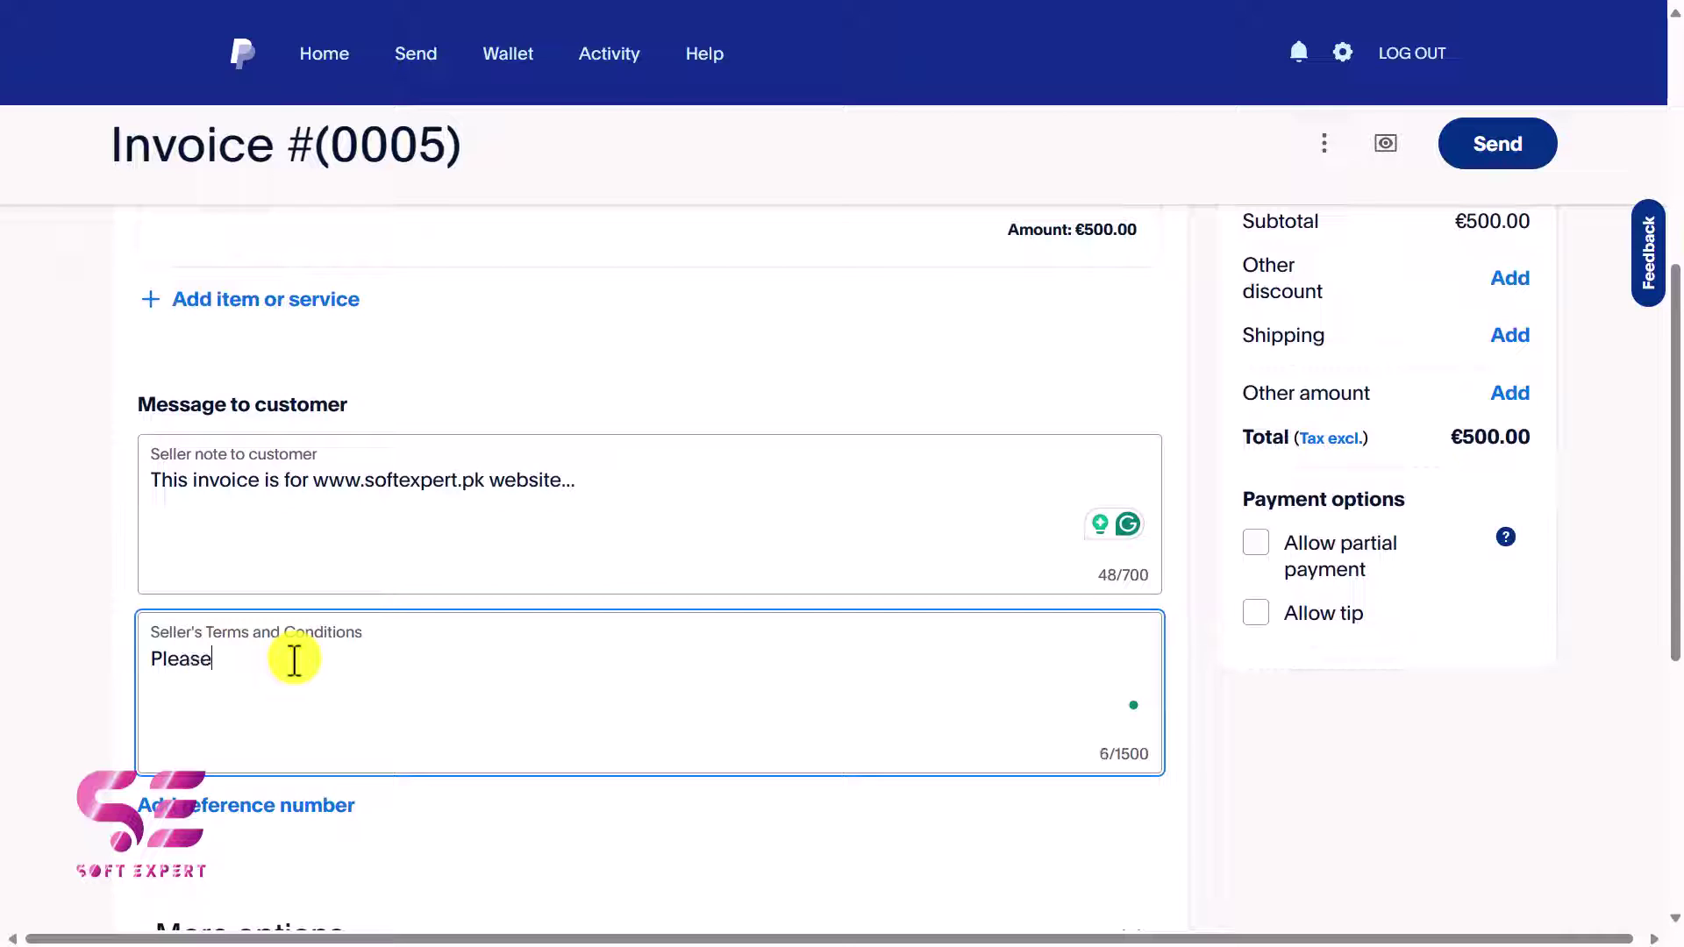
text(Please pay this invoice with)
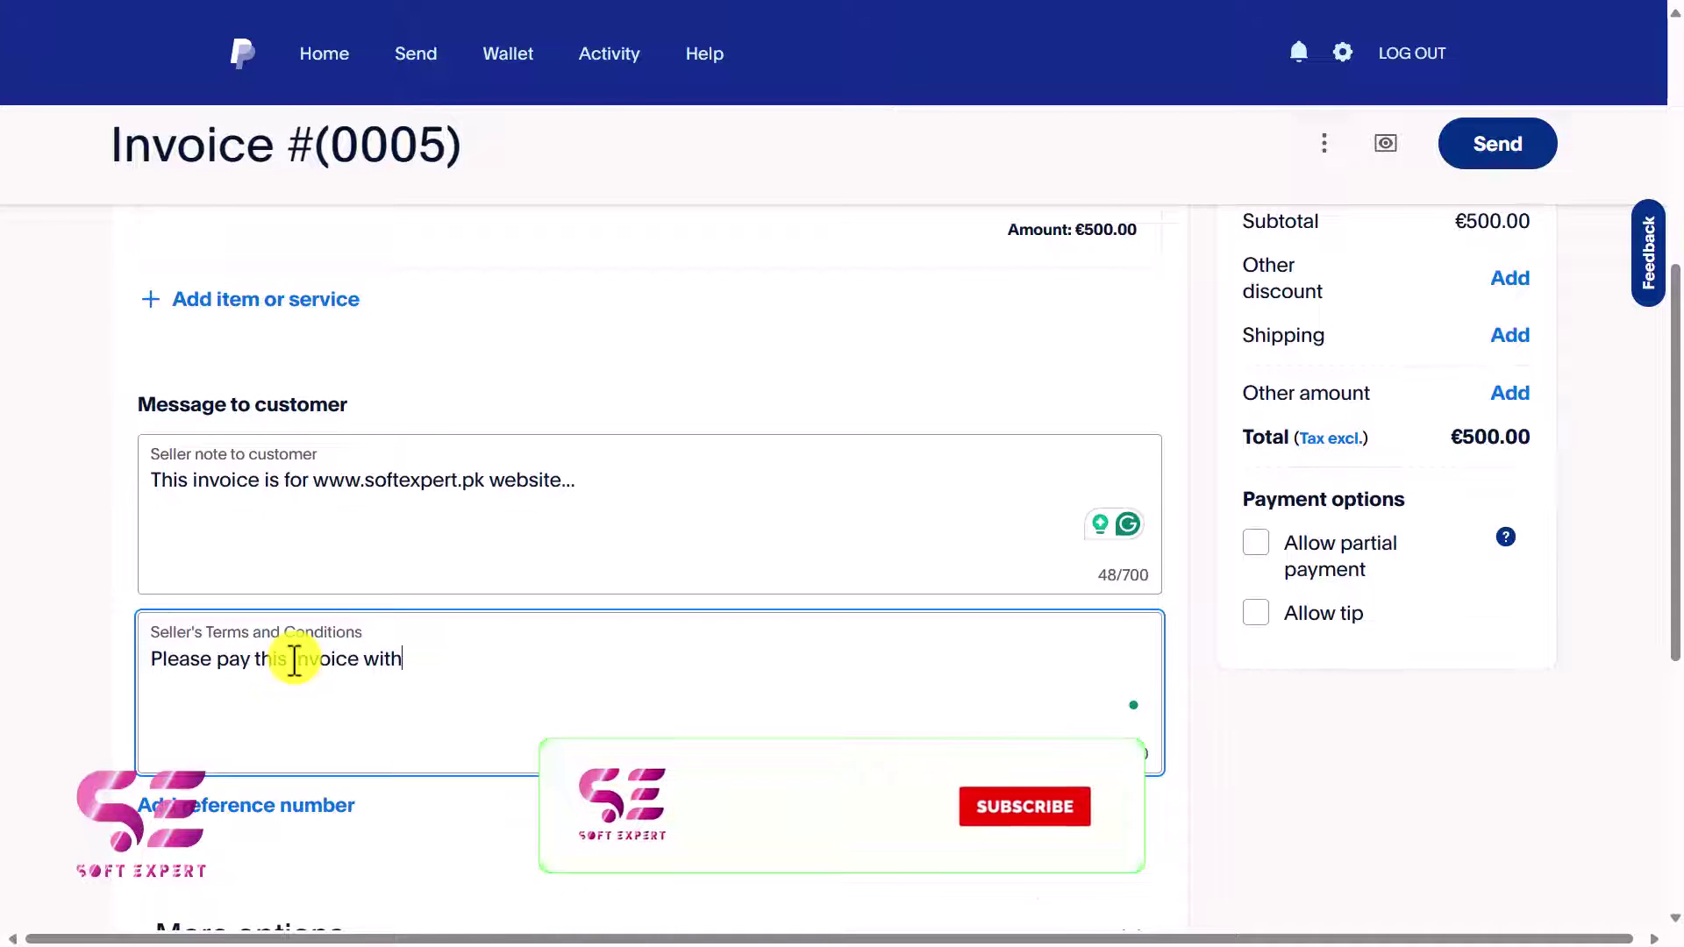
text(in next)
key(BackSpace)
key(BackSpace)
key(BackSpace)
key(BackSpace)
text(the next)
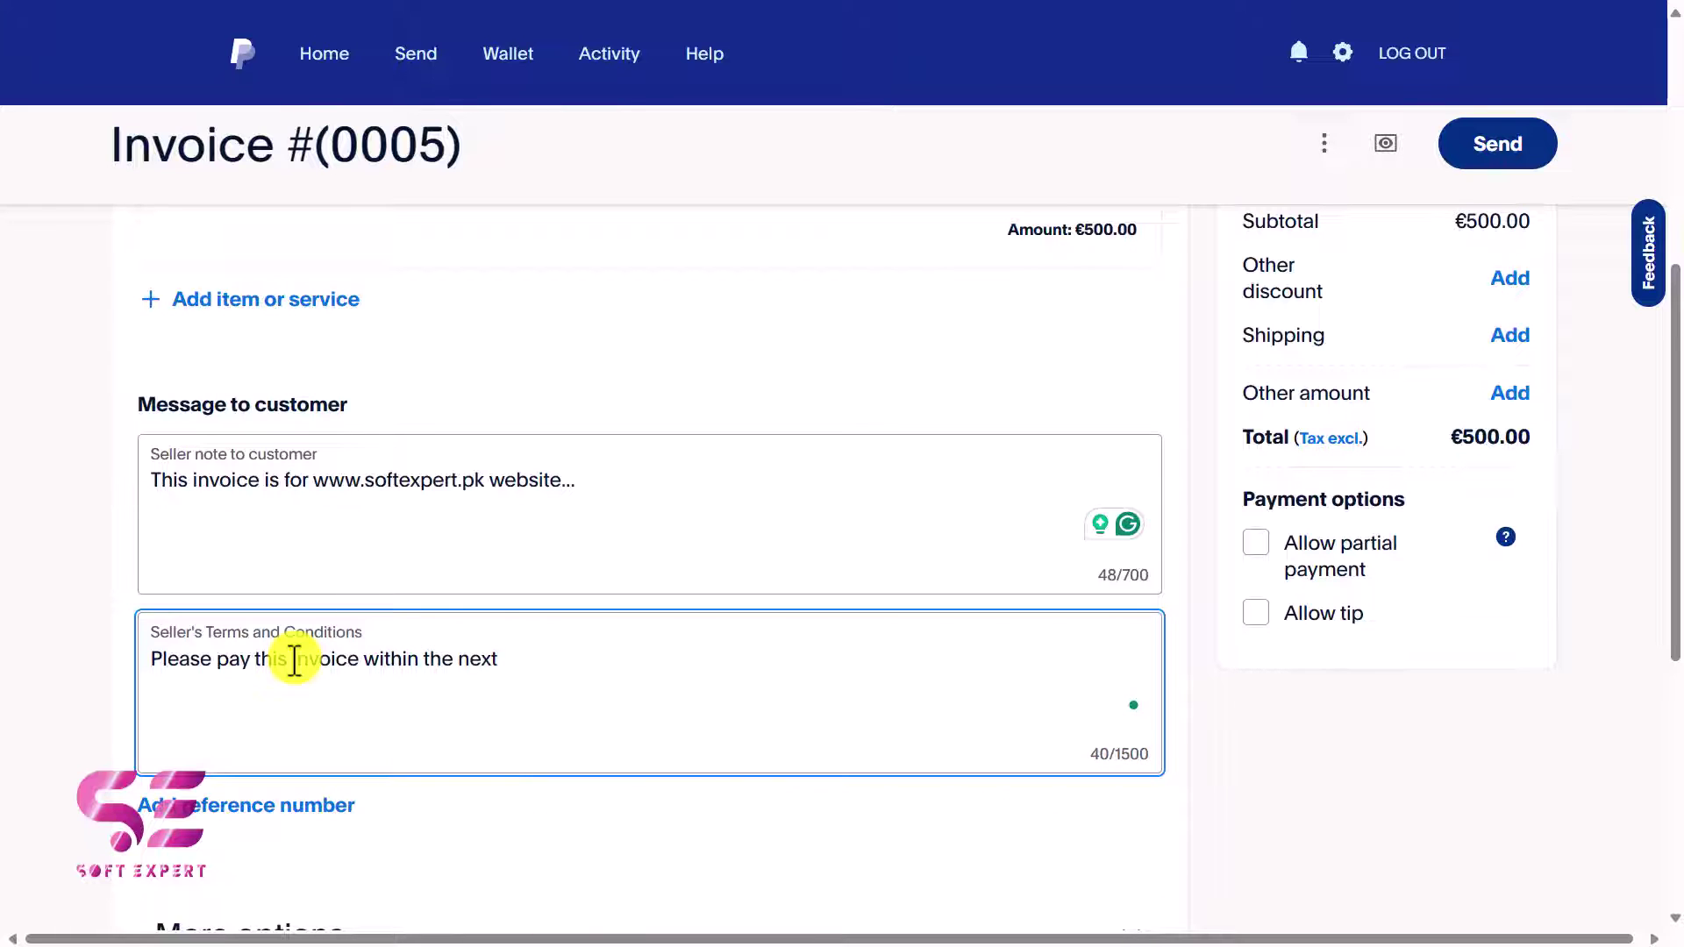
text( 7 day)
key(BackSpace)
text(ays.)
scroll(412, 588, down, 2)
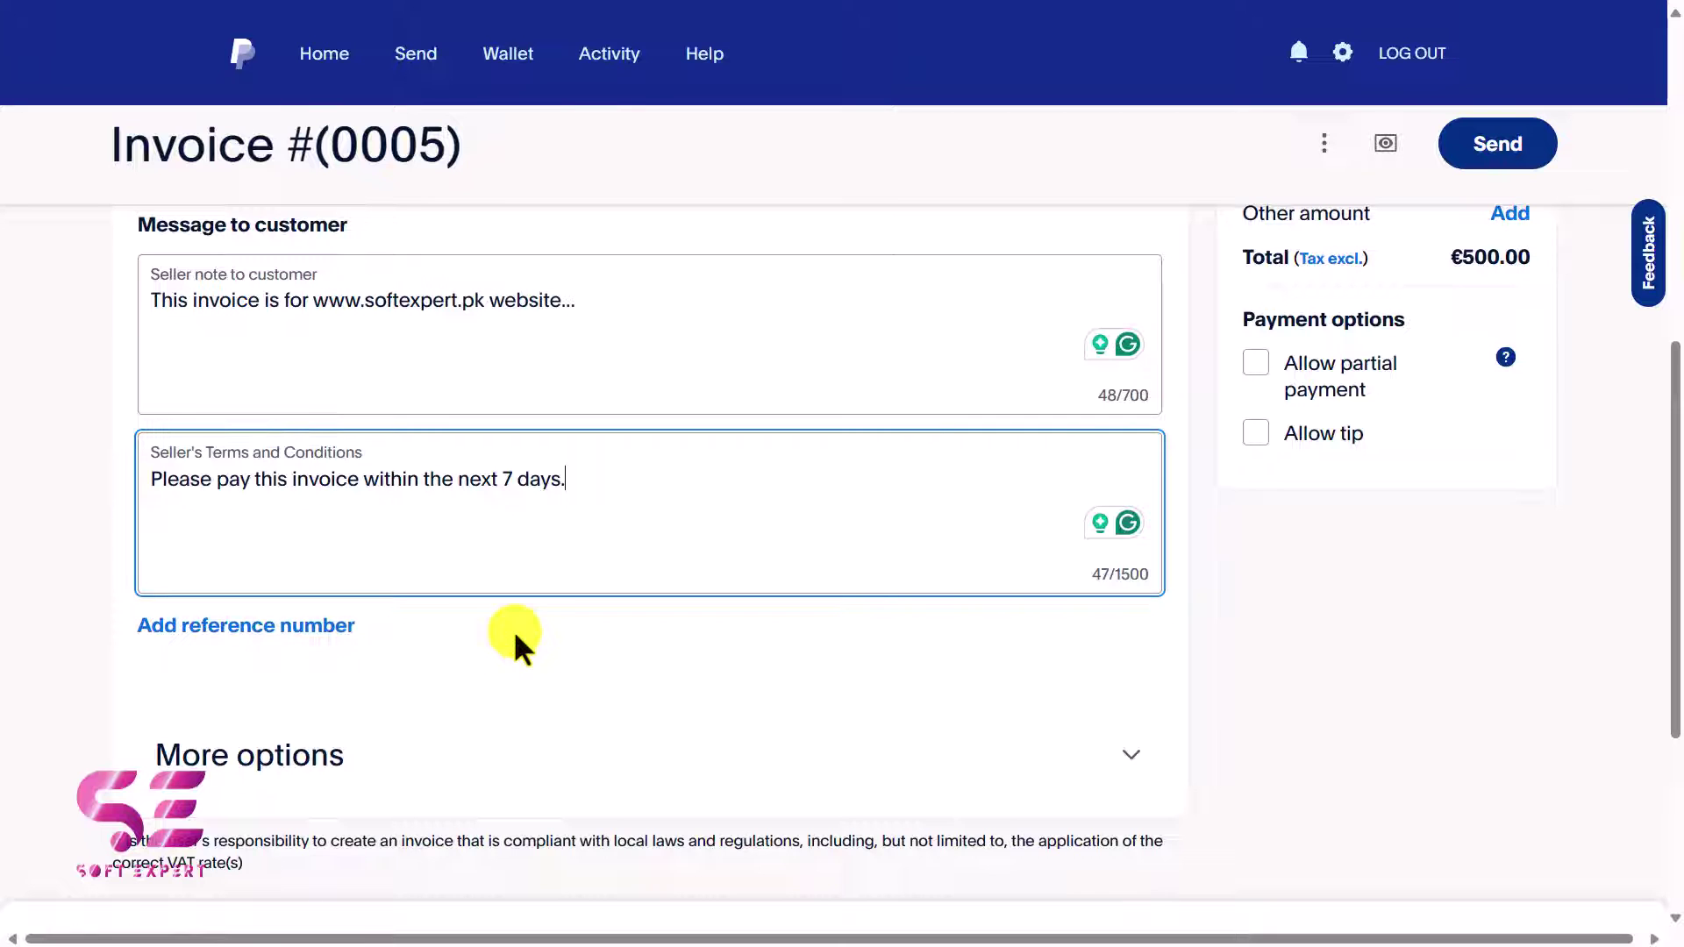
scroll(549, 702, up, 8)
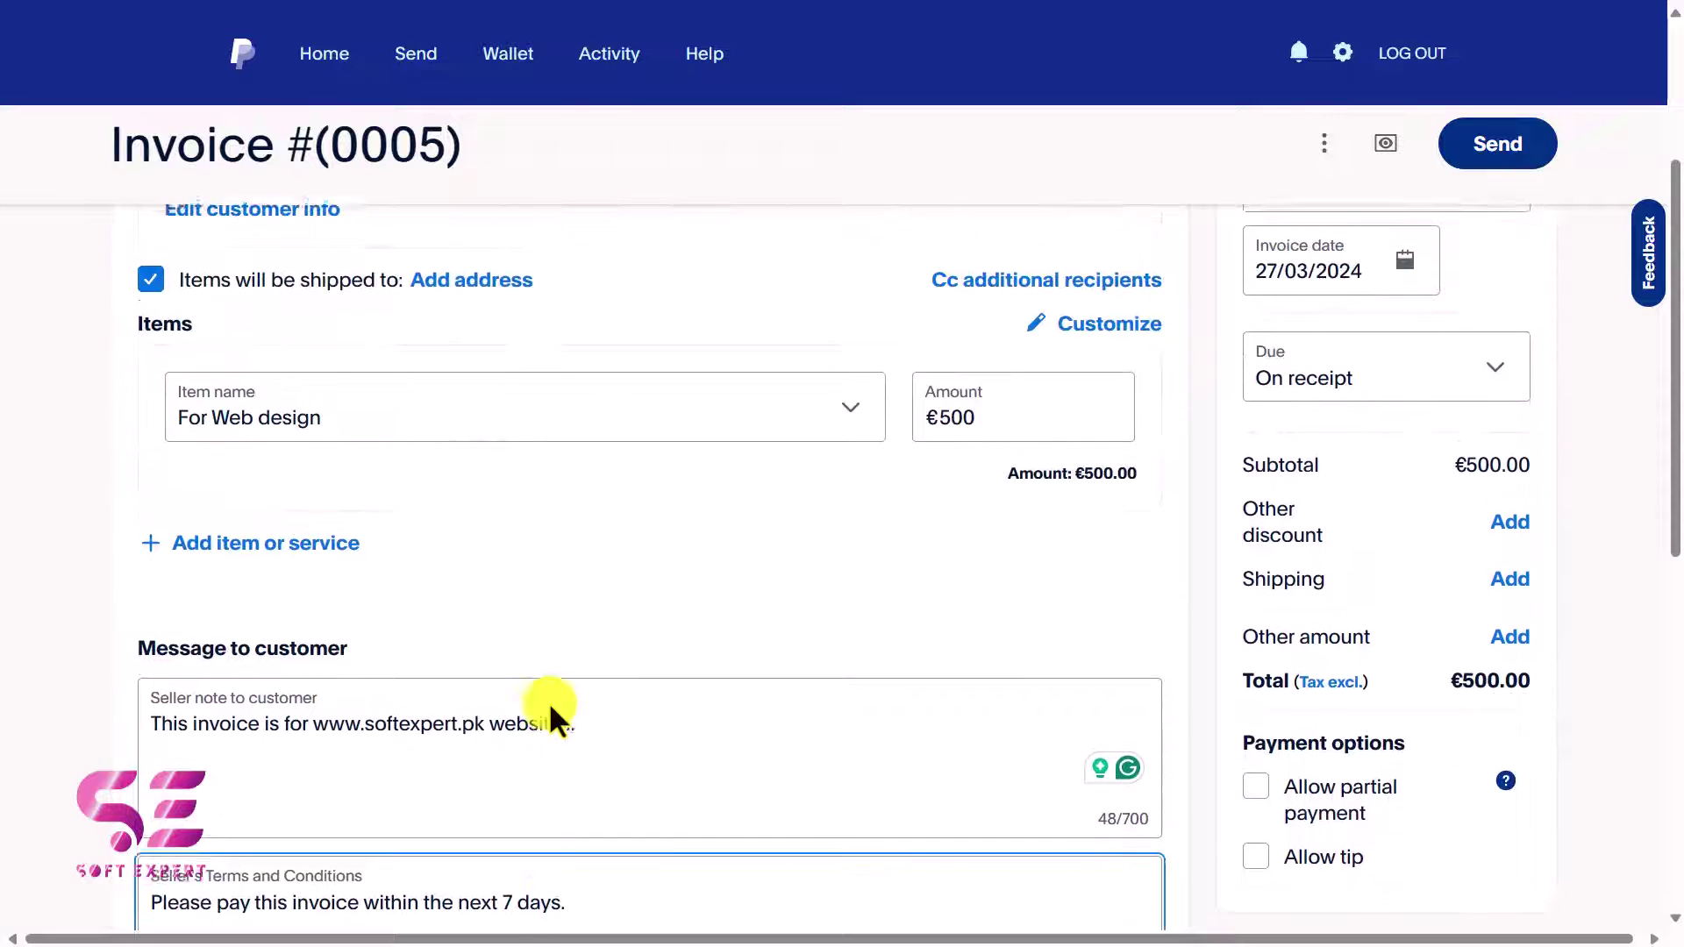
Change Due to On specific date and pick 3 April 2024 in the calendar.
click(1283, 490)
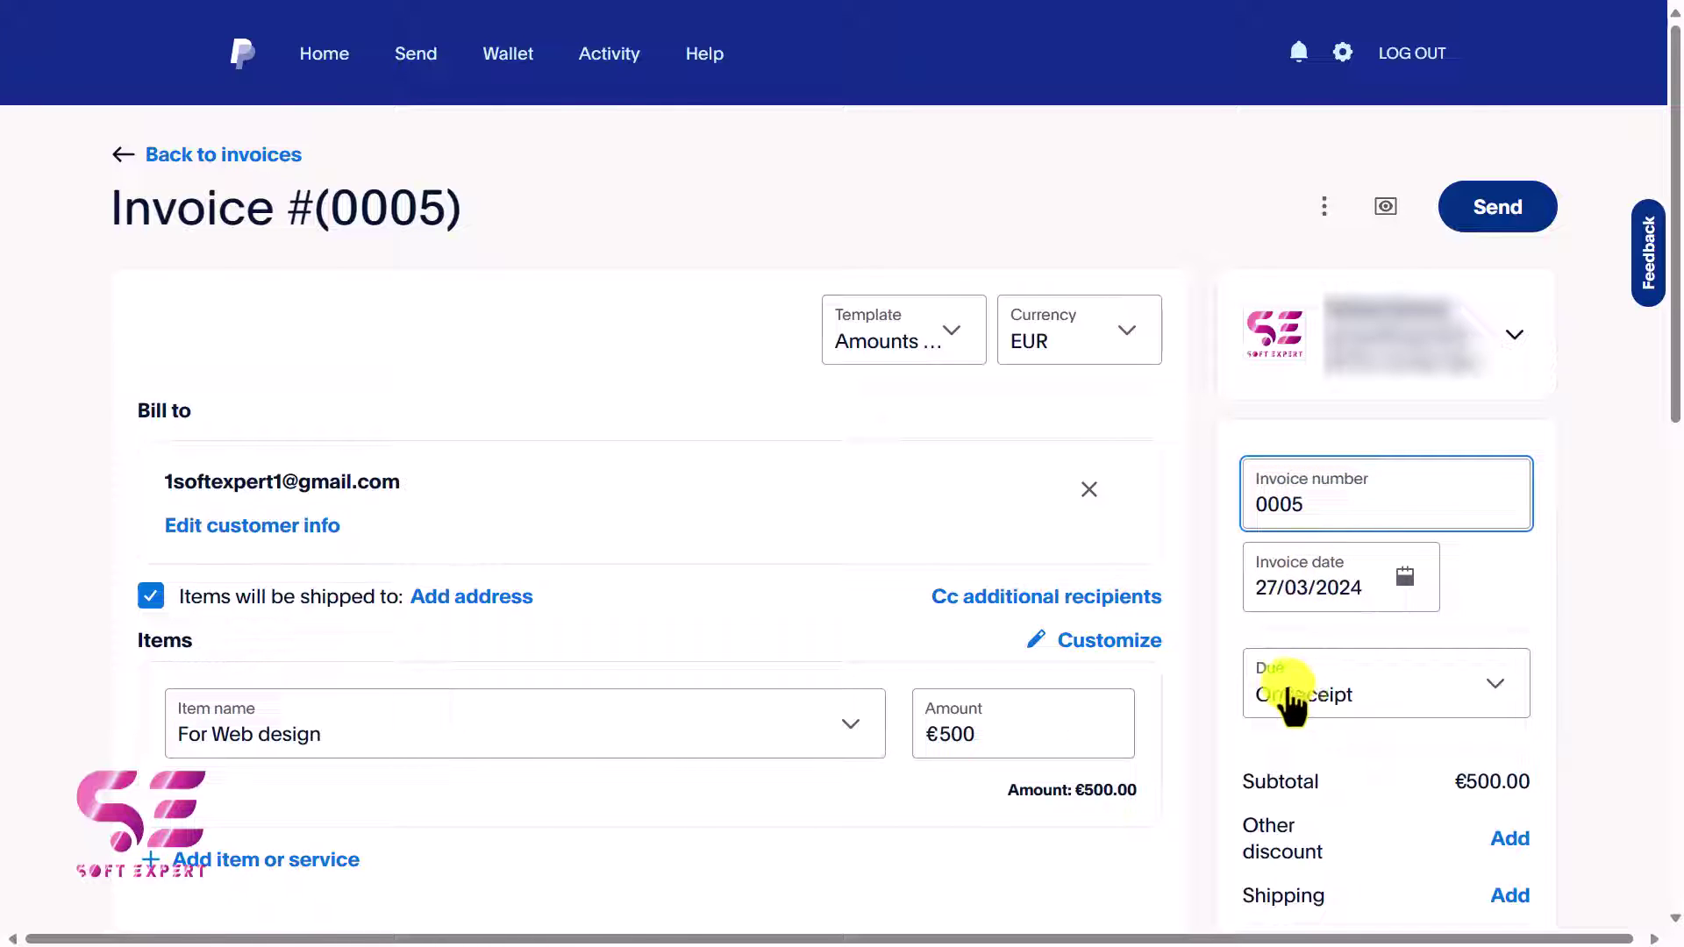
click(1375, 694)
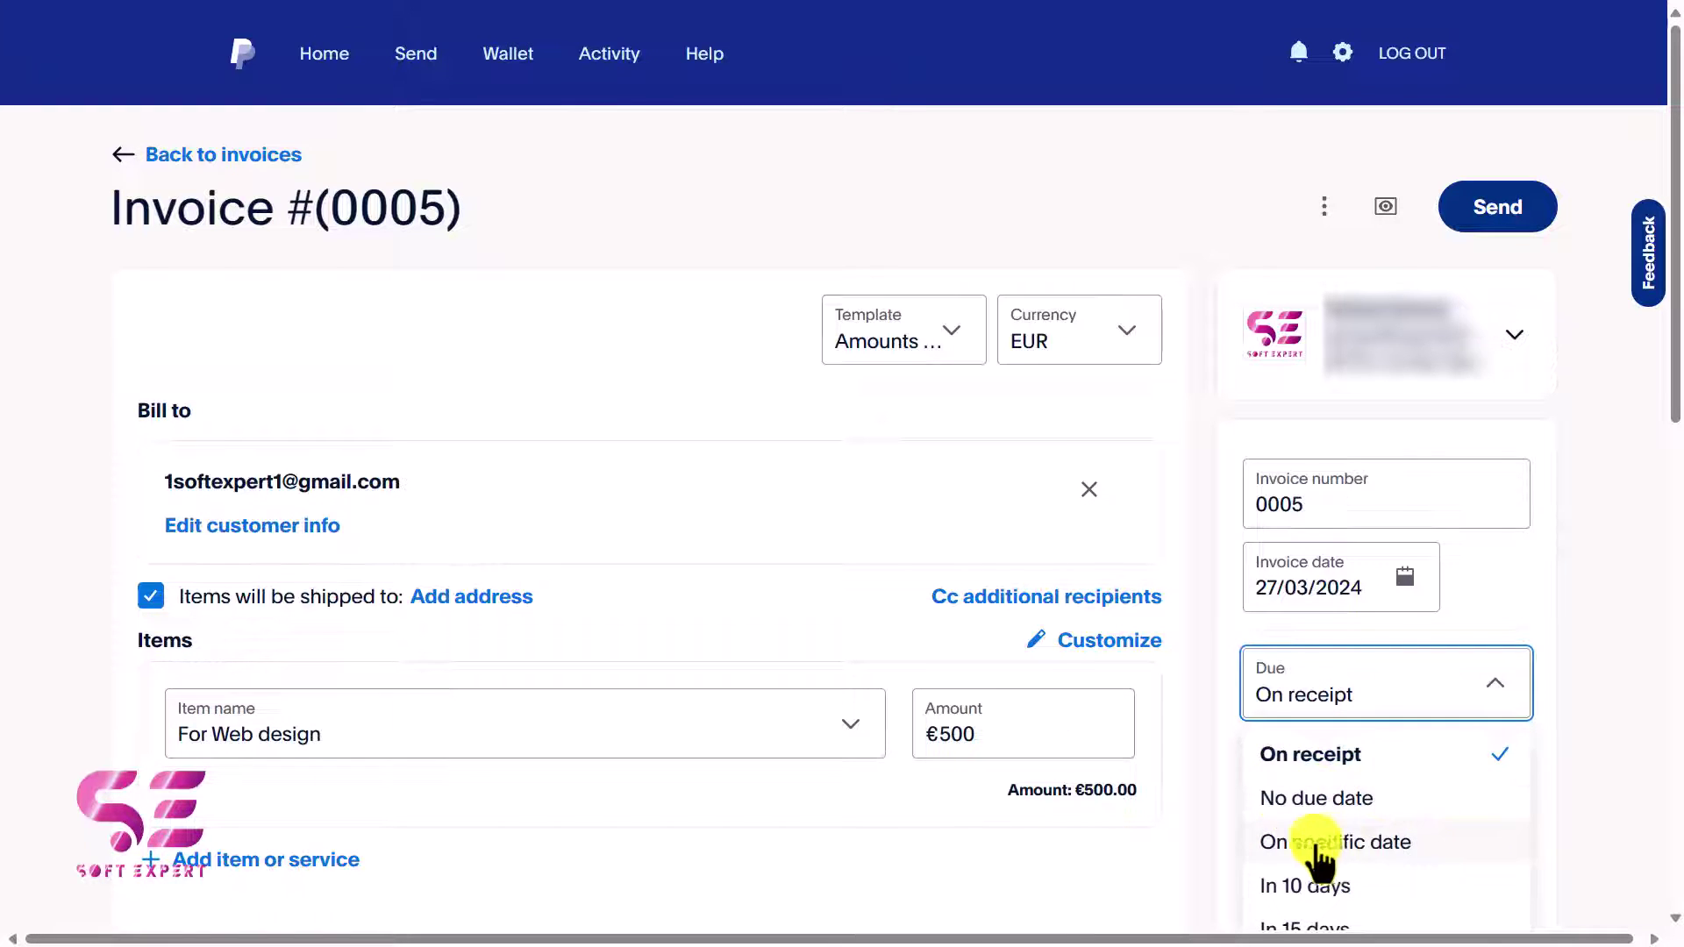
scroll(1350, 749, down, 3)
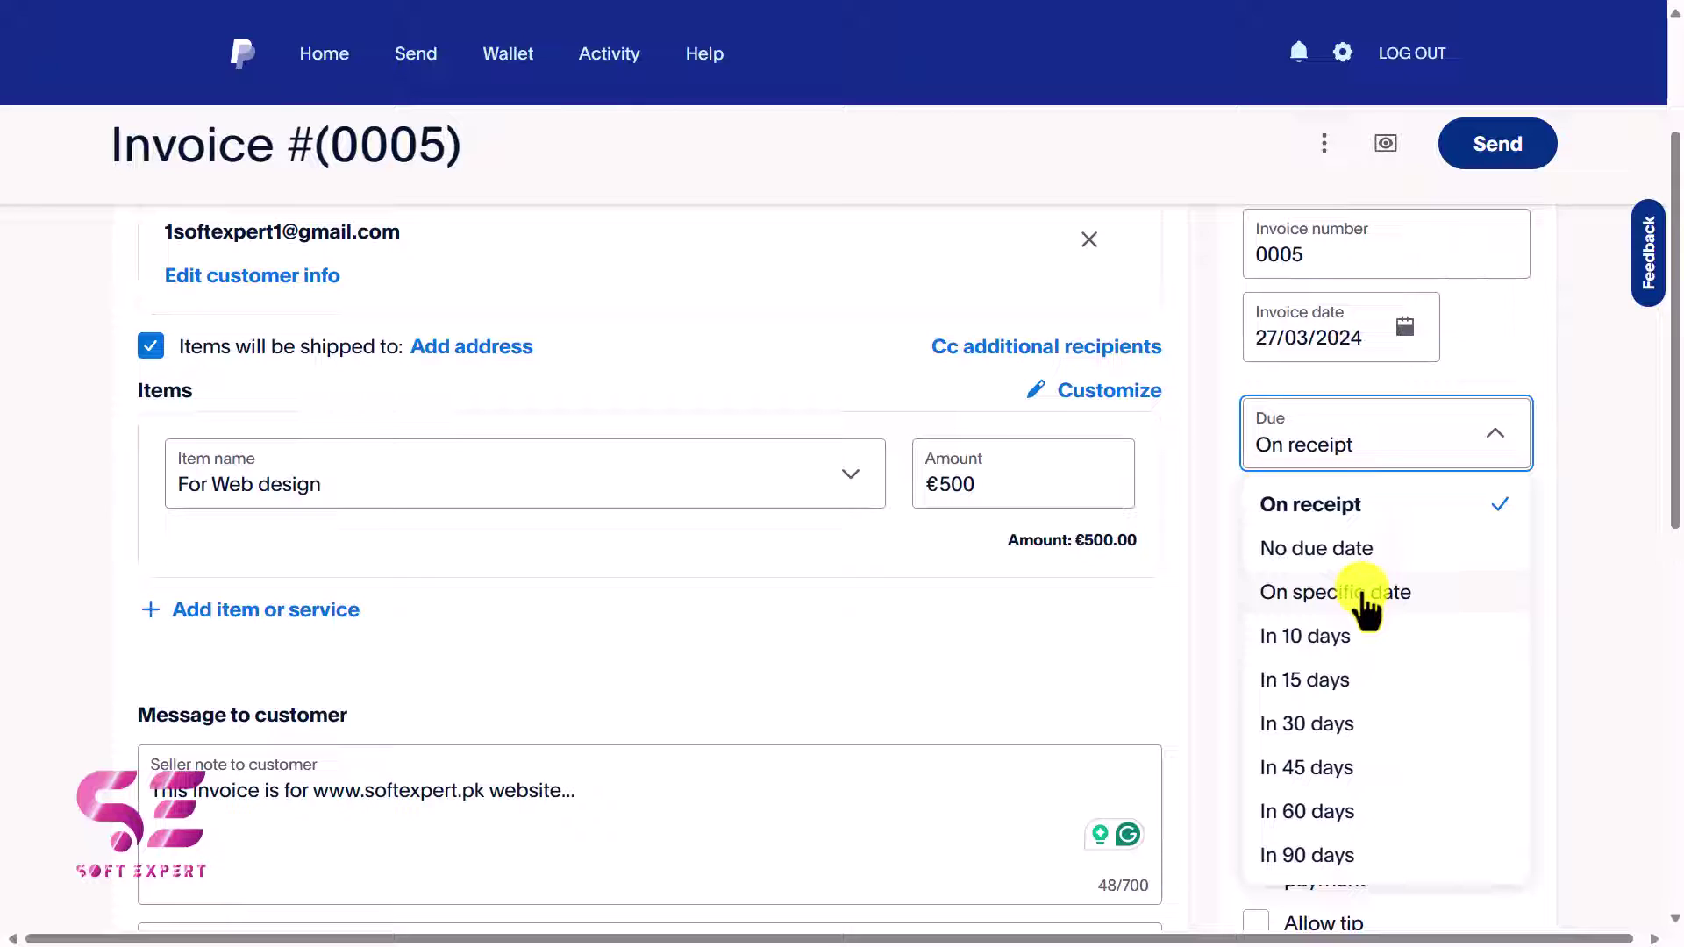
click(1304, 596)
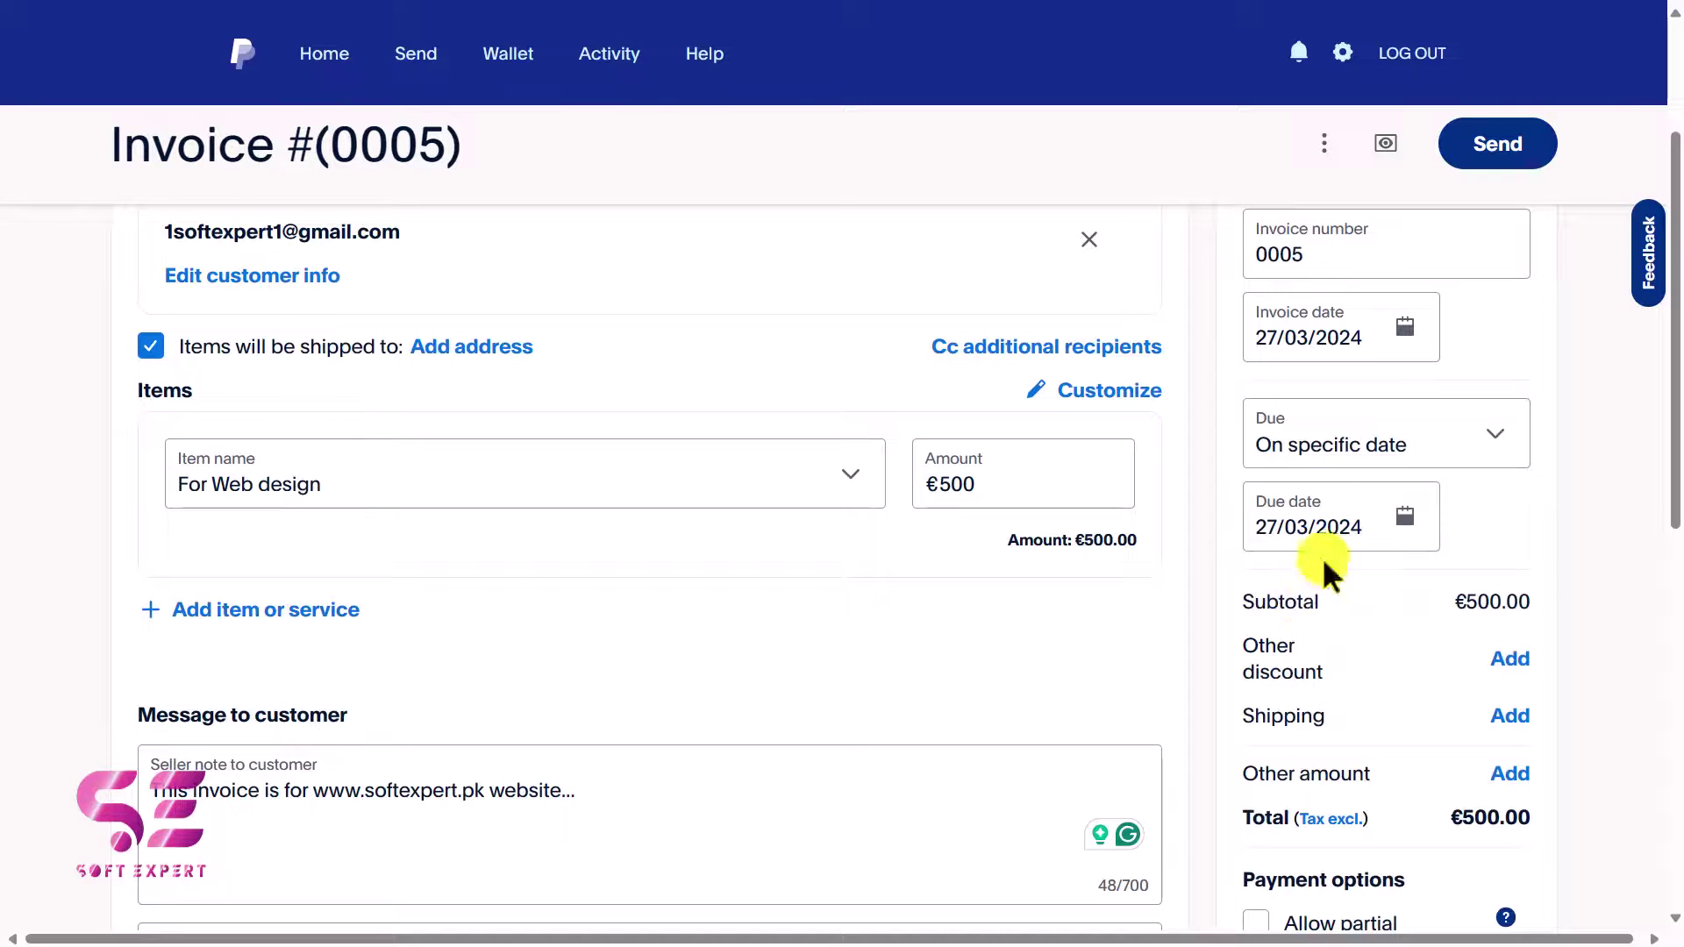
click(1405, 519)
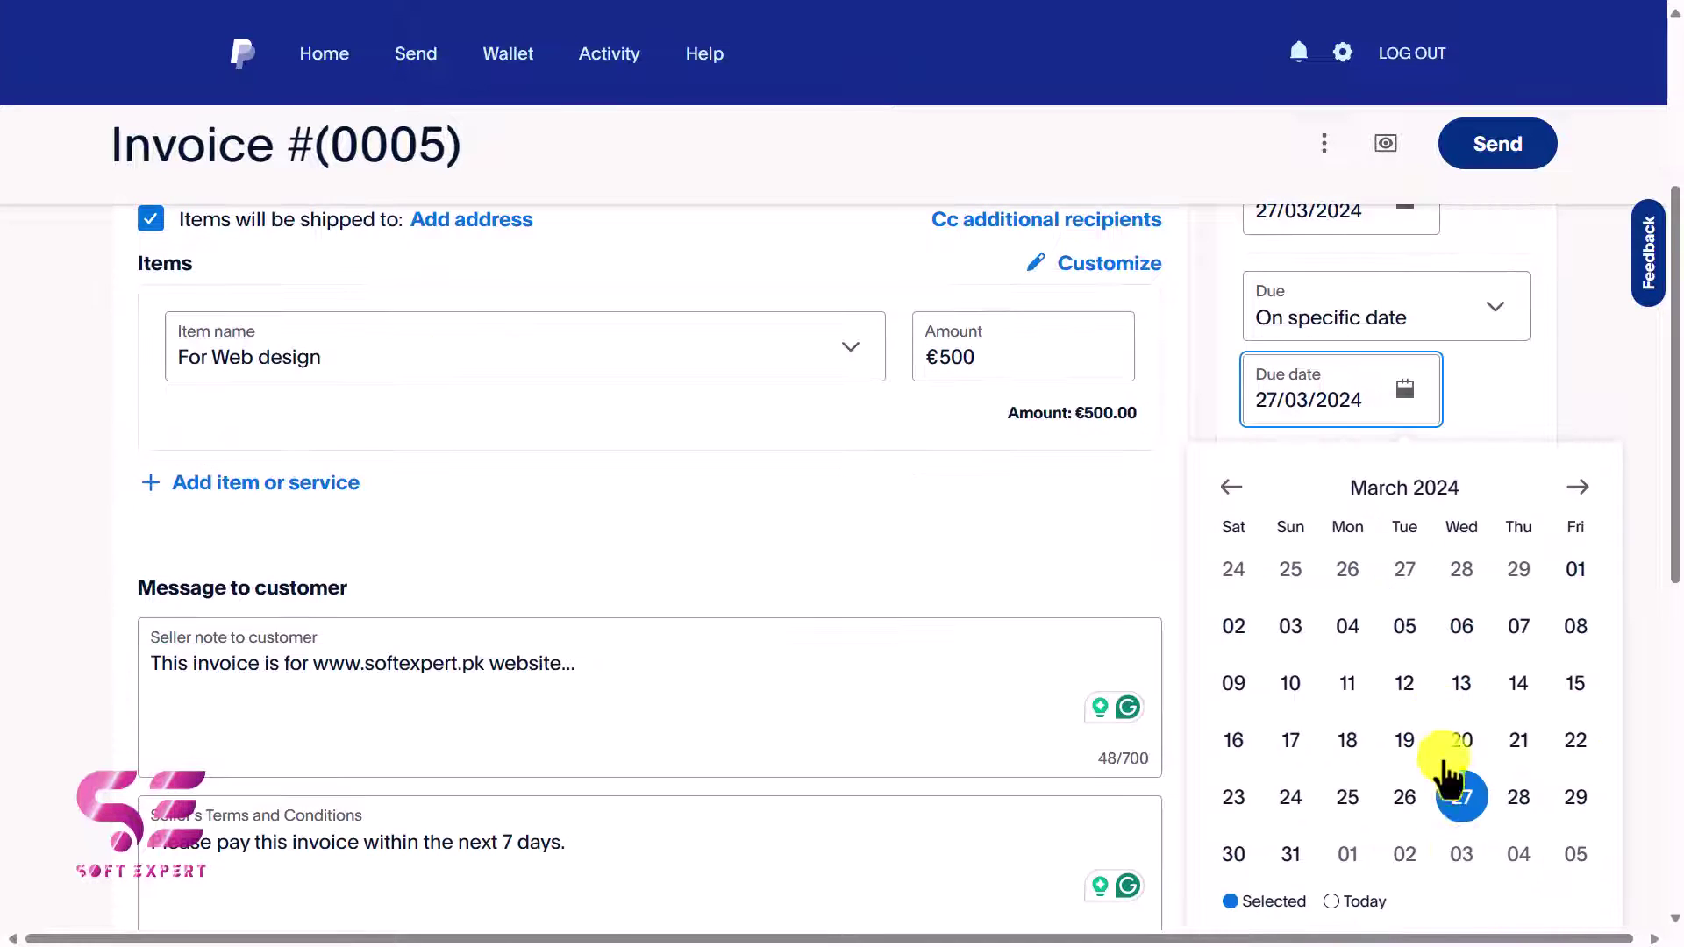
click(1459, 855)
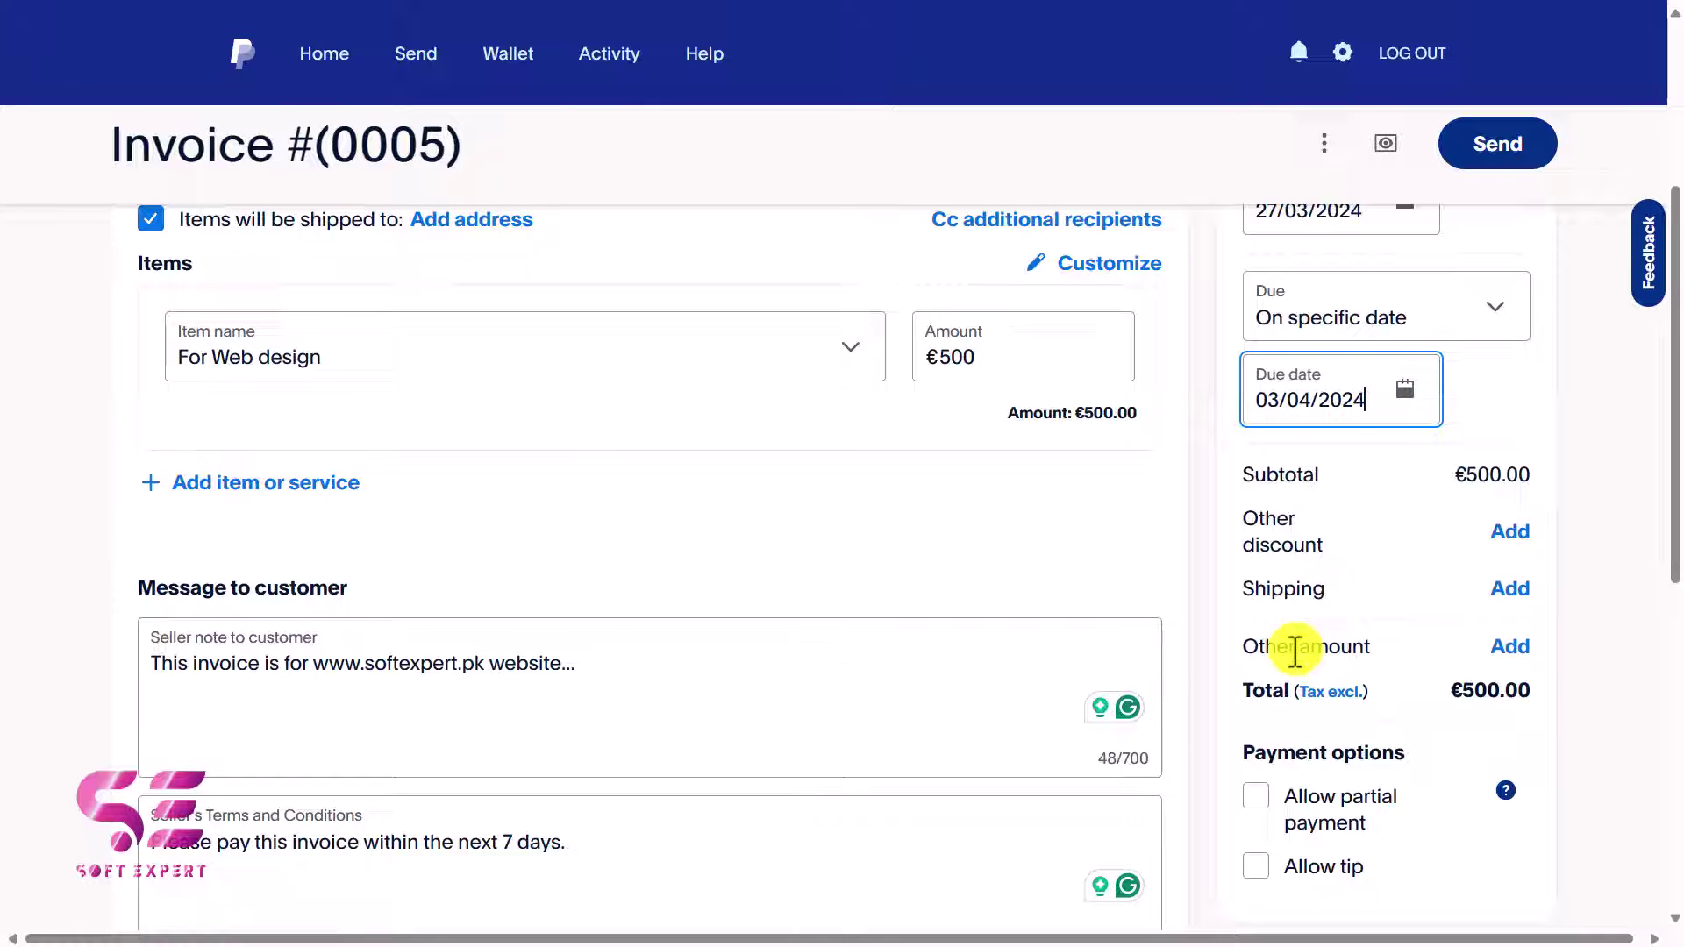
Allow partial payment with a €250 minimum due and enable tips.
drag(1451, 693, 1518, 689)
click(1476, 689)
scroll(1432, 666, down, 1)
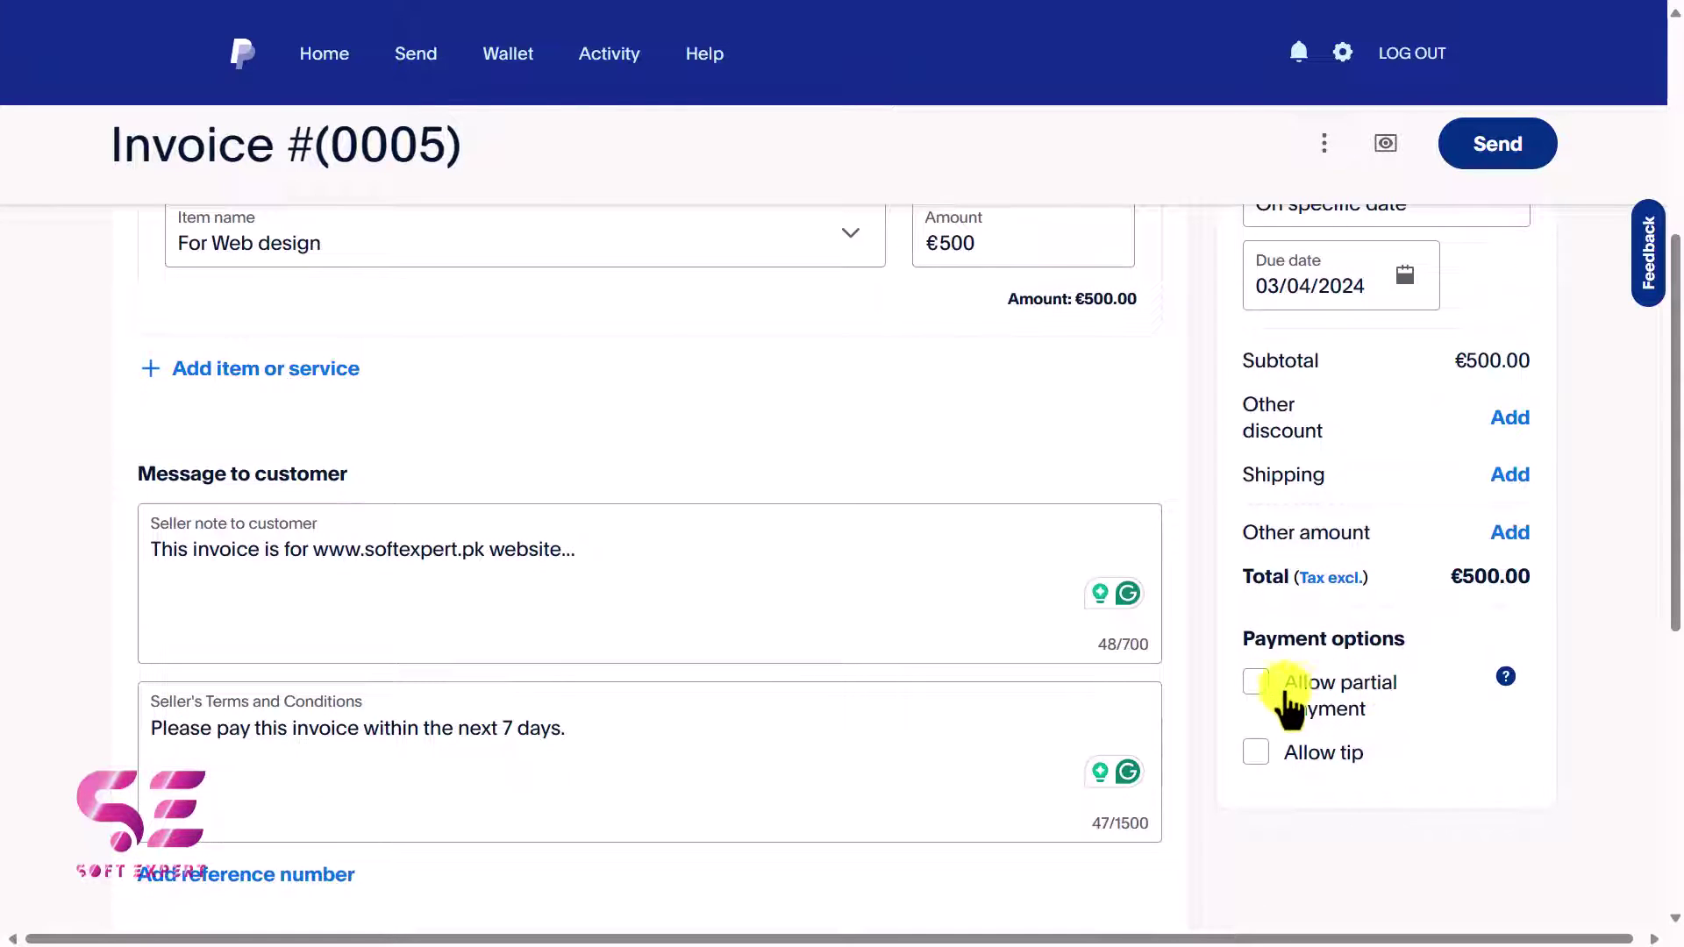
click(1257, 689)
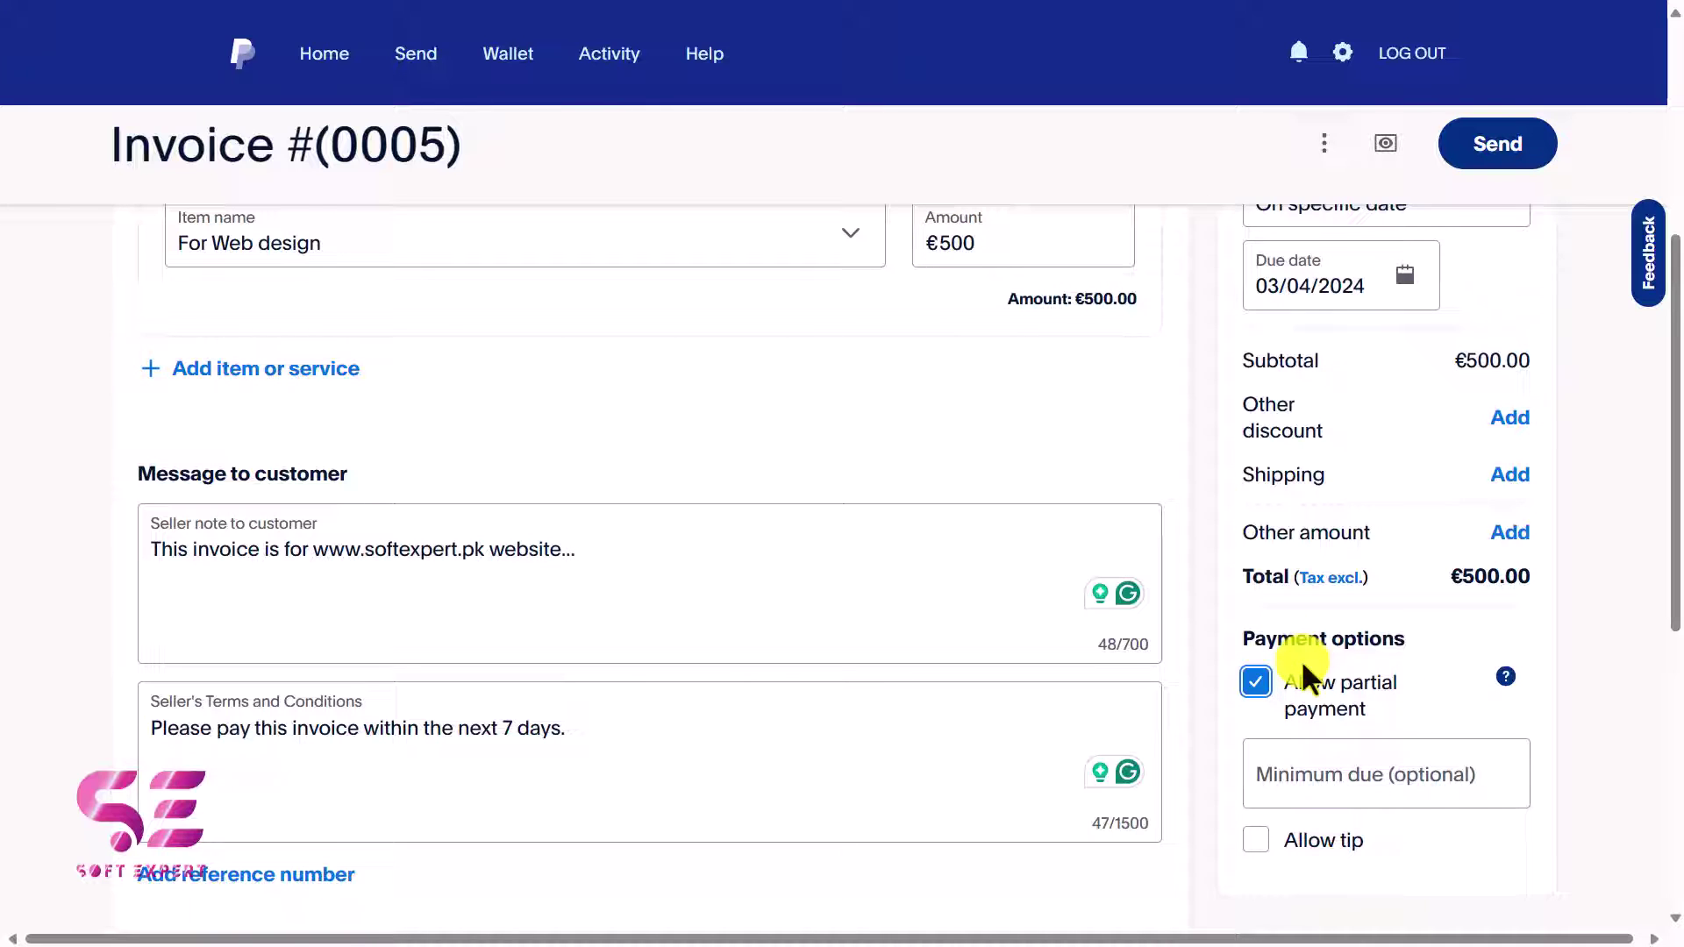
click(1336, 768)
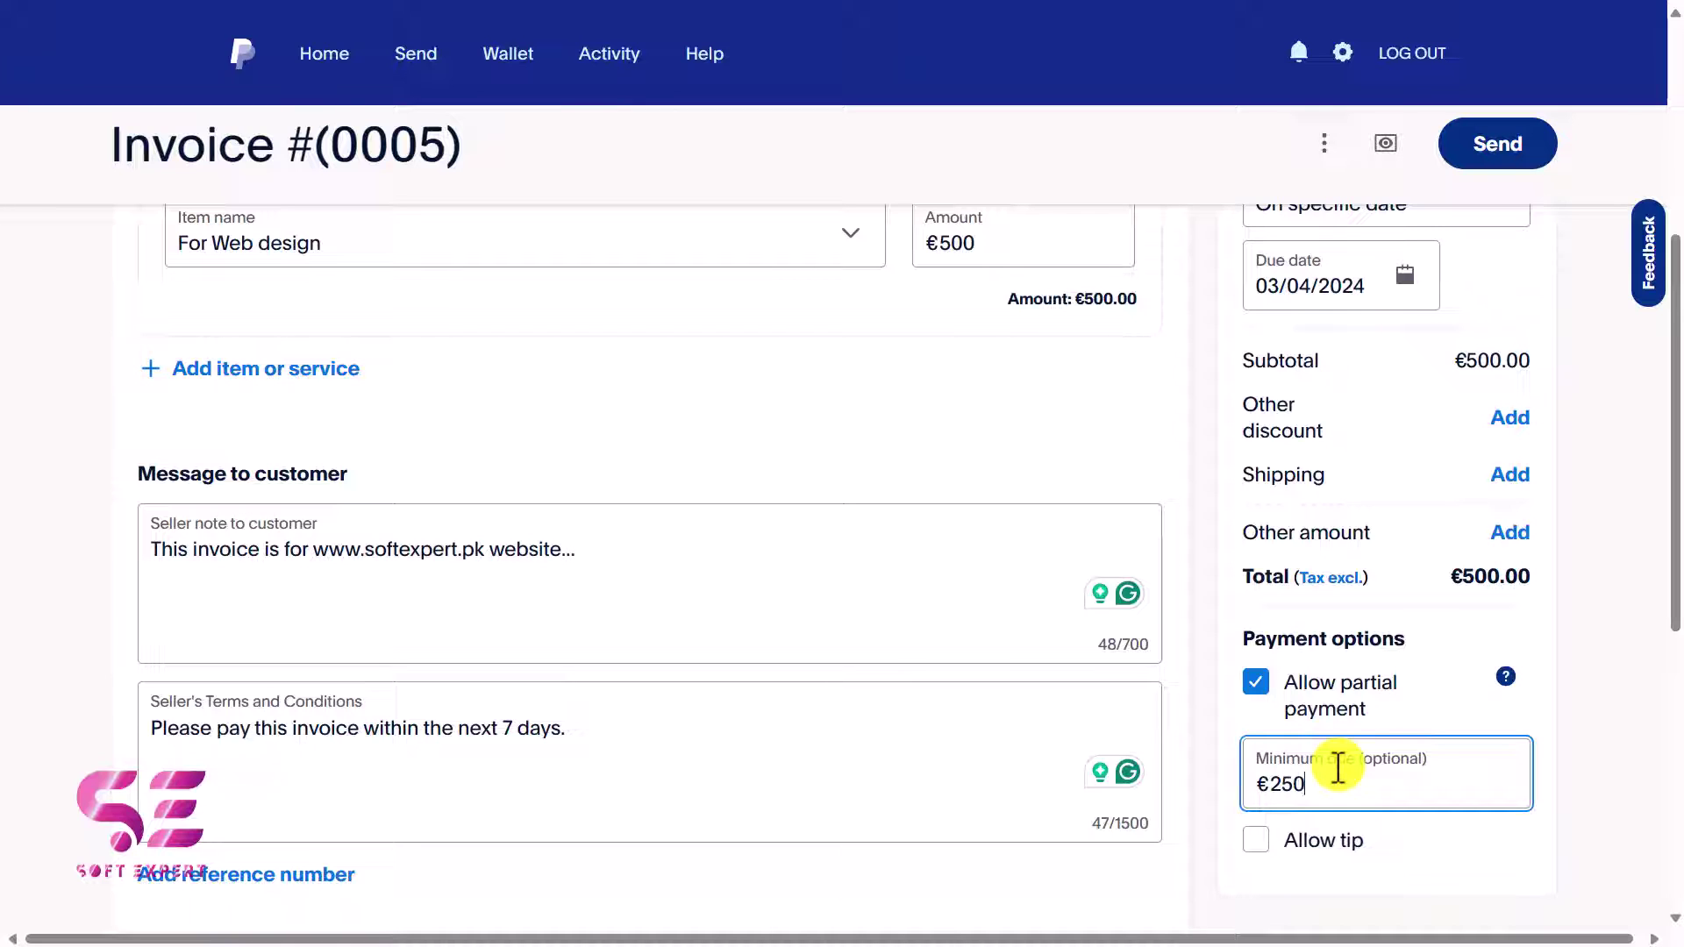
double_click(1296, 785)
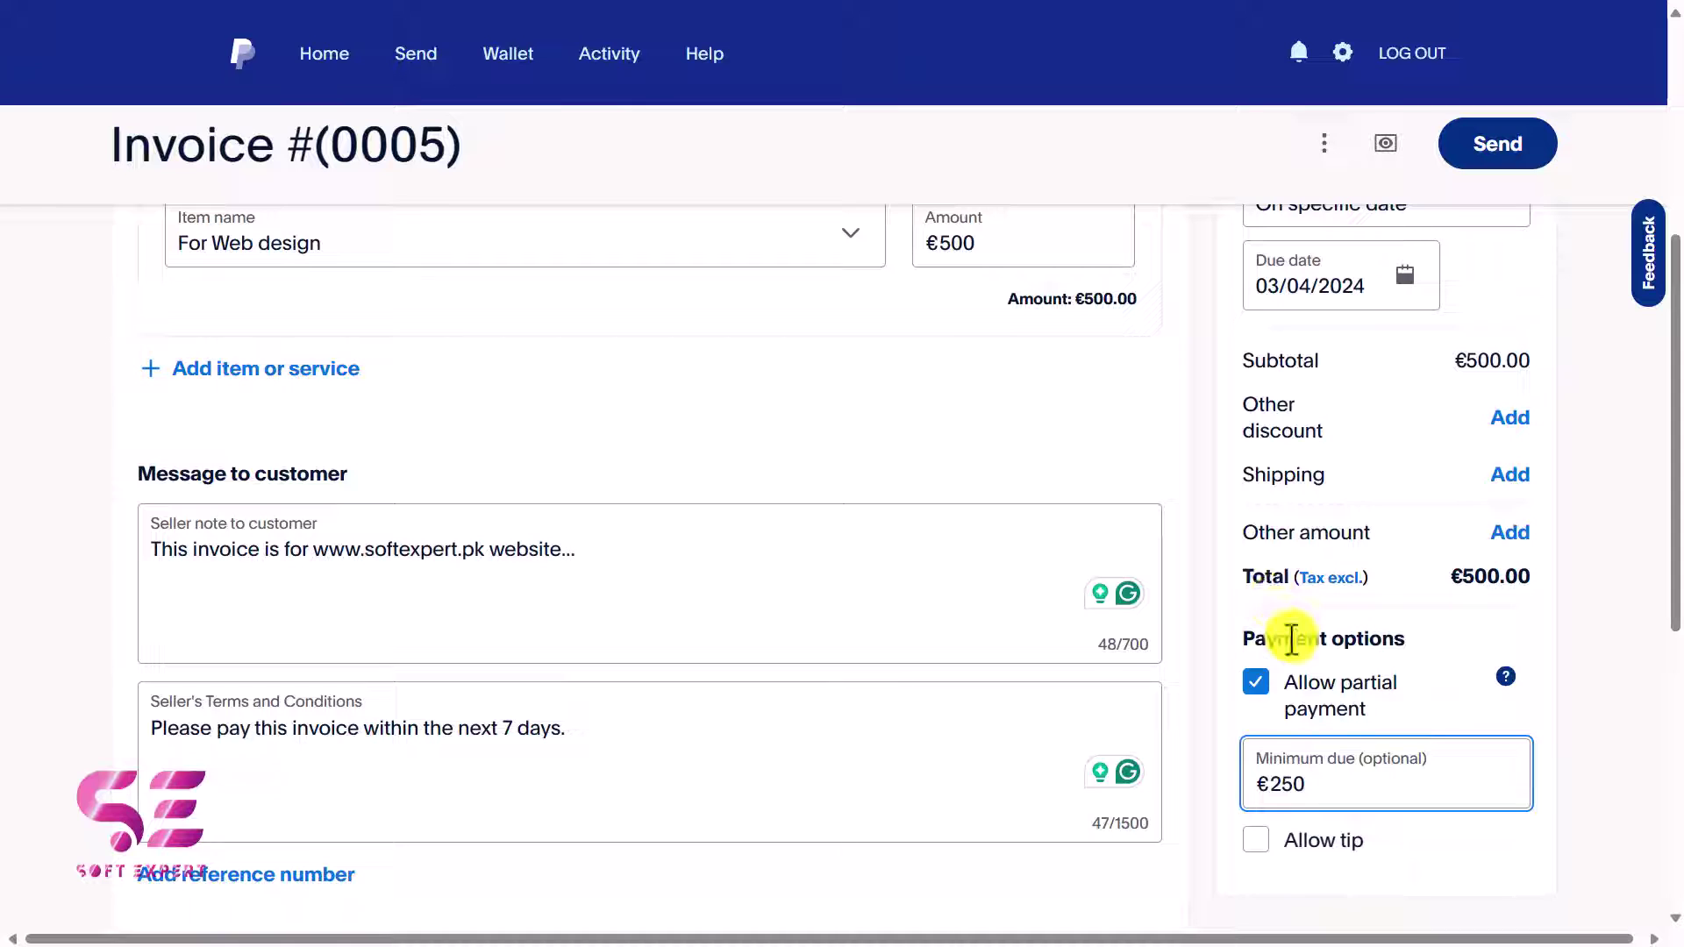
key(Tab)
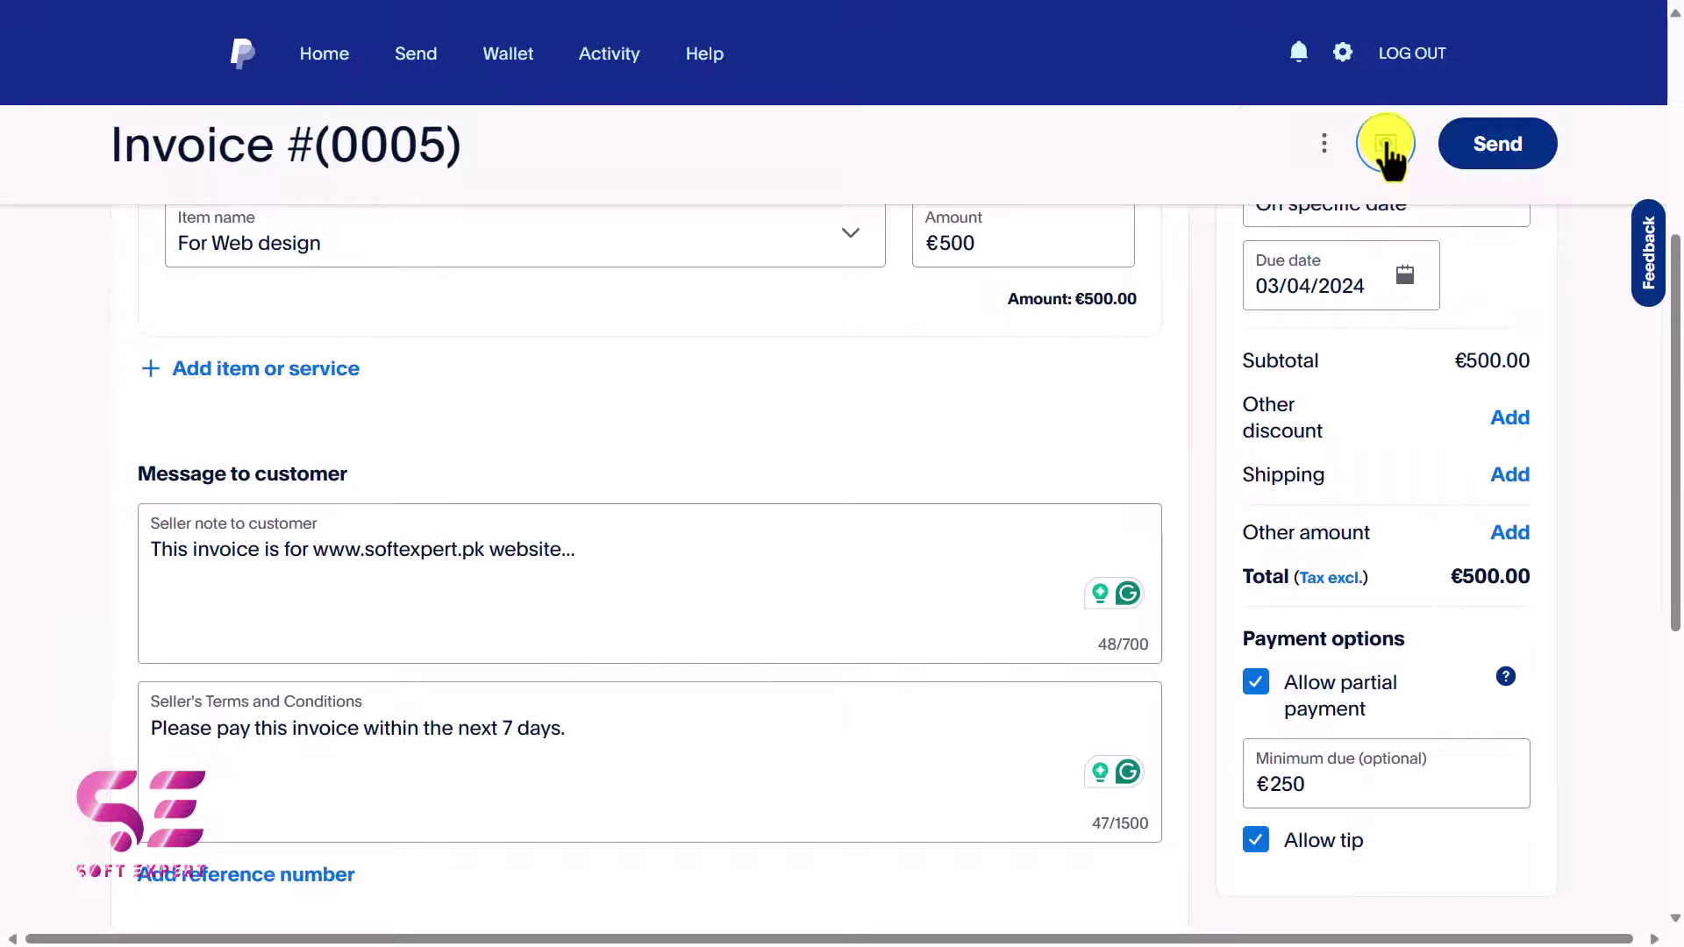
click(1385, 144)
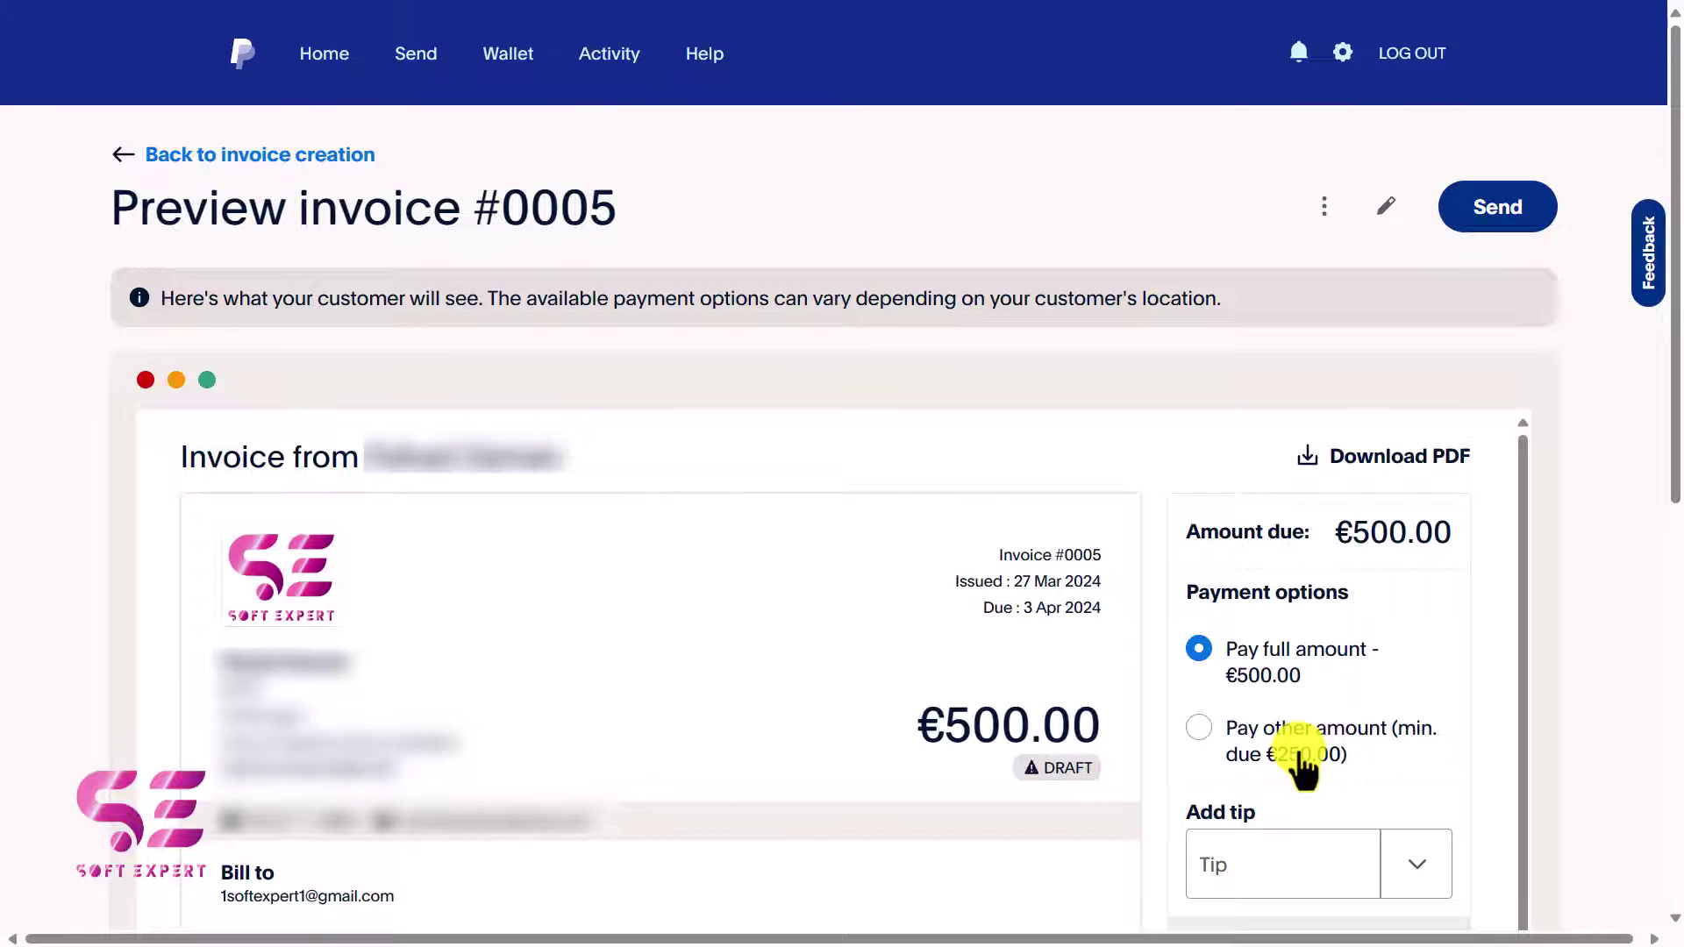
scroll(491, 500, down, 7)
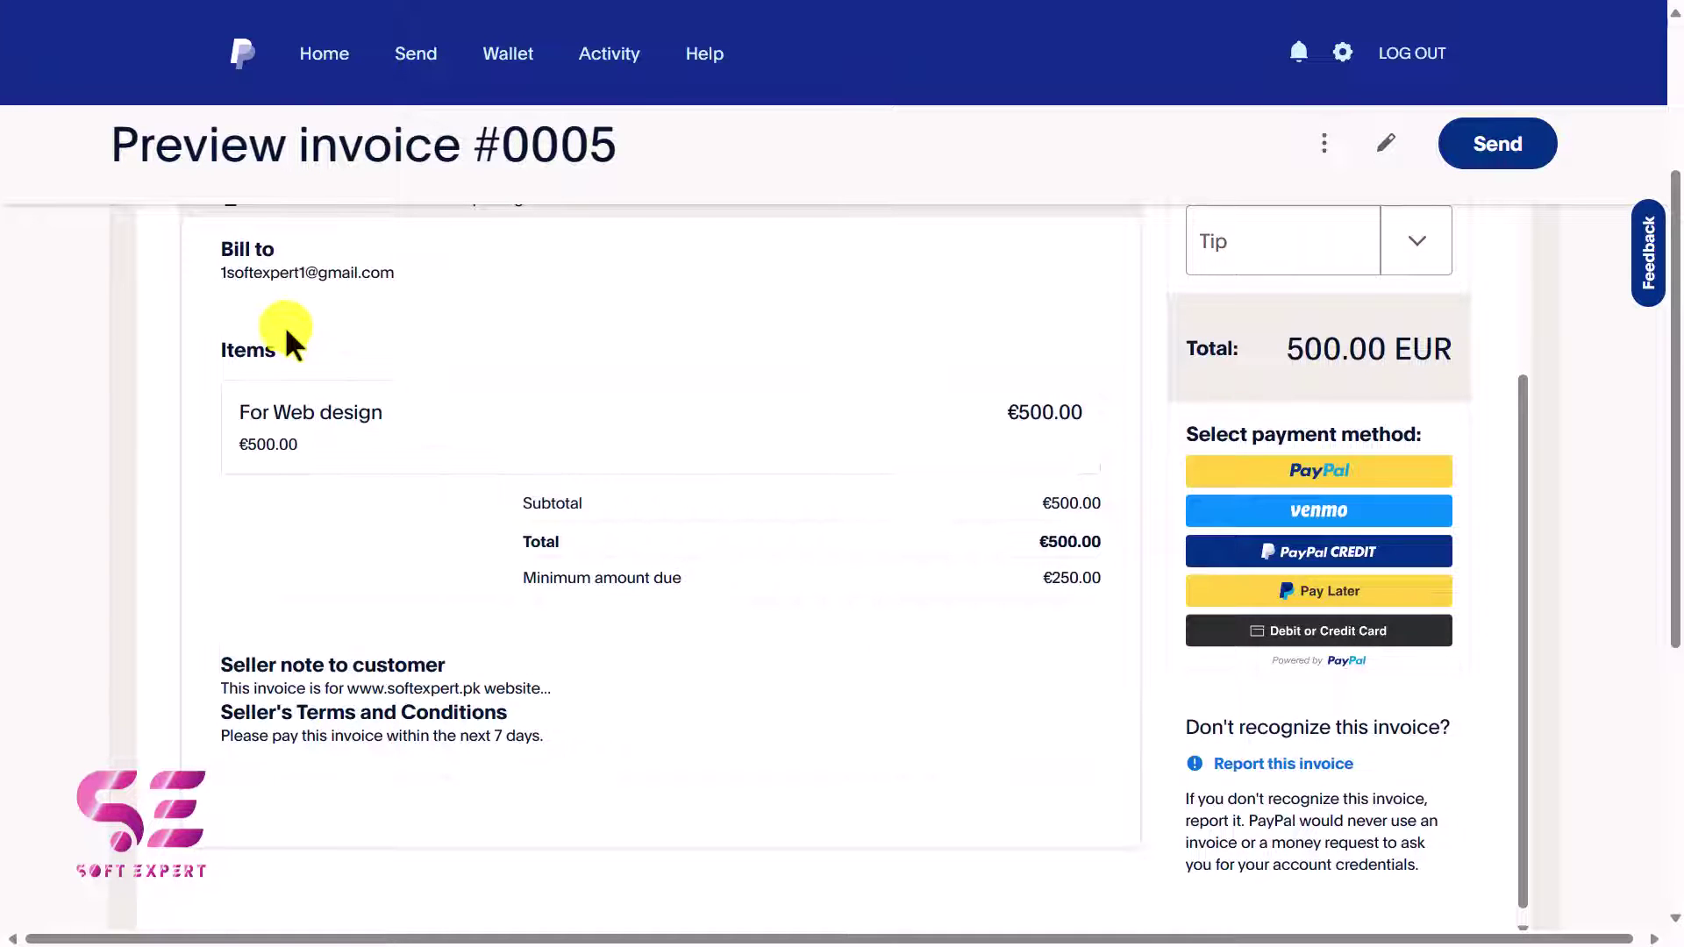
drag(228, 278, 433, 293)
click(248, 413)
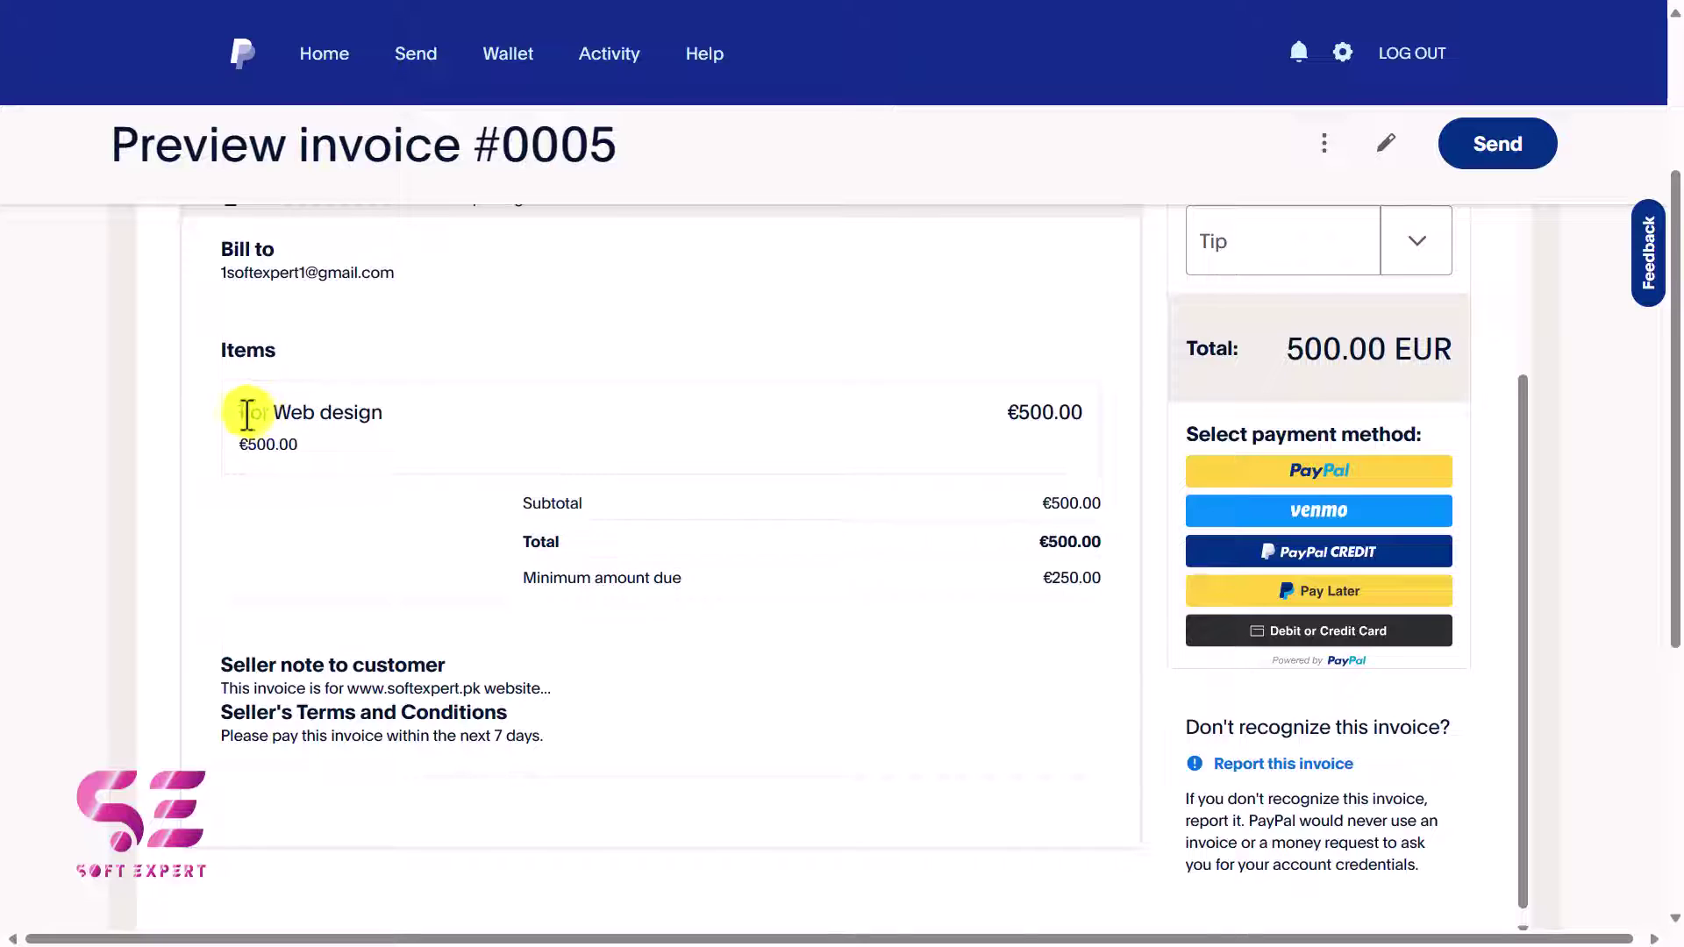
drag(233, 663, 347, 660)
drag(225, 733, 530, 732)
click(531, 732)
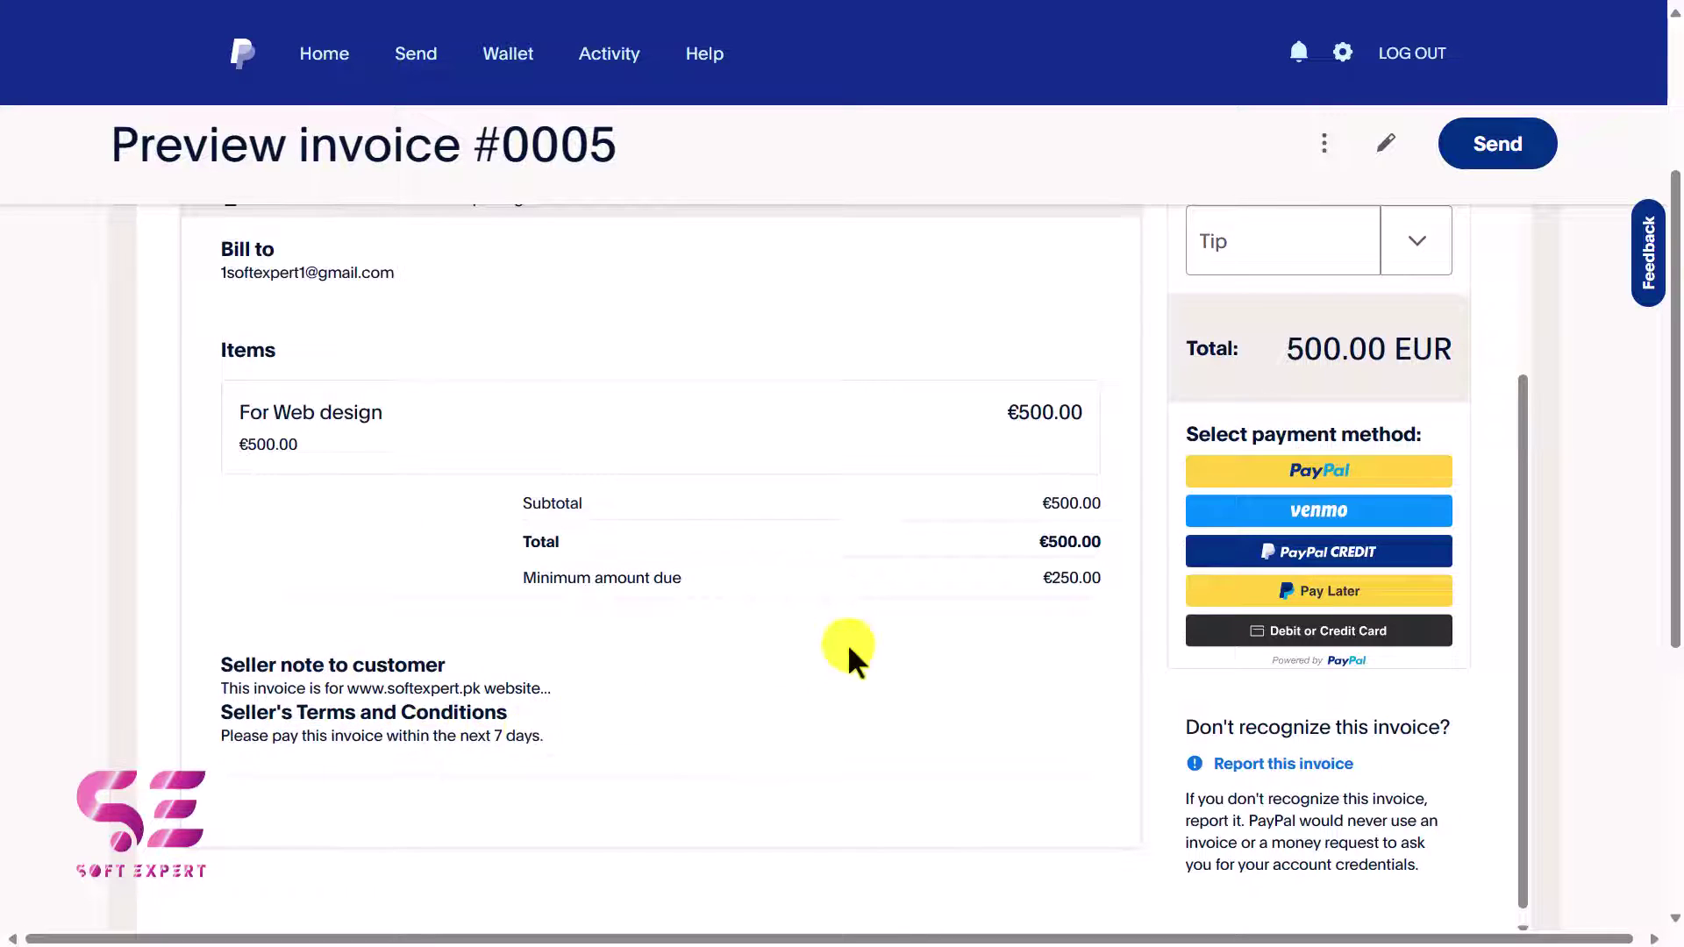
click(1401, 256)
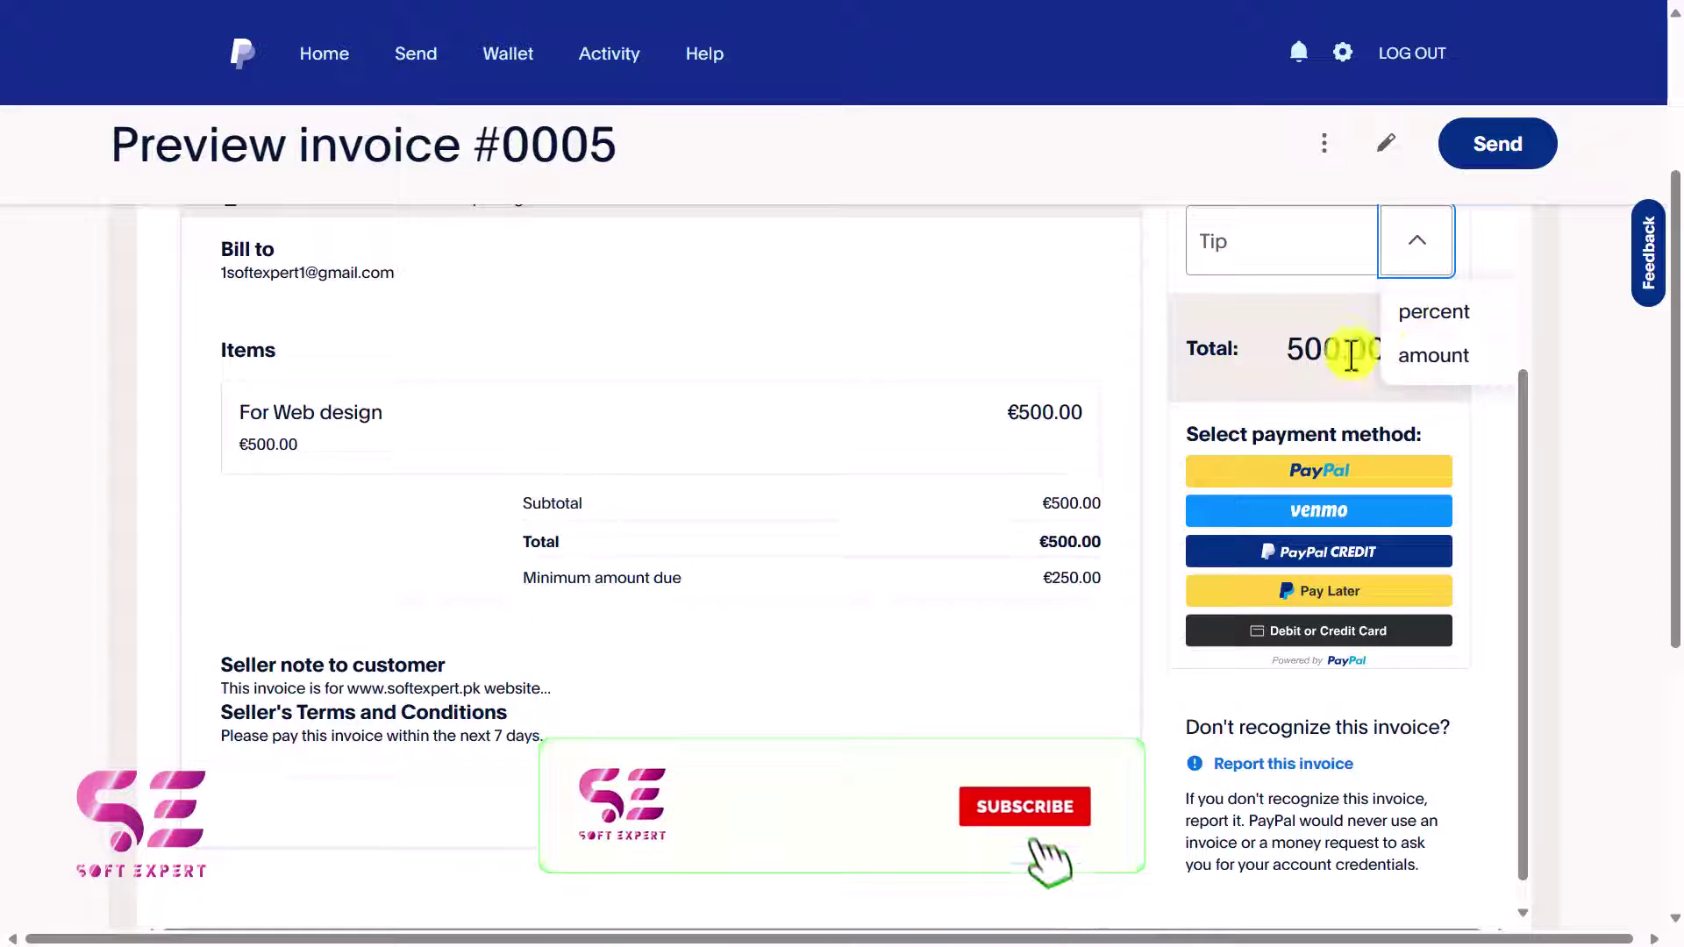
click(1334, 286)
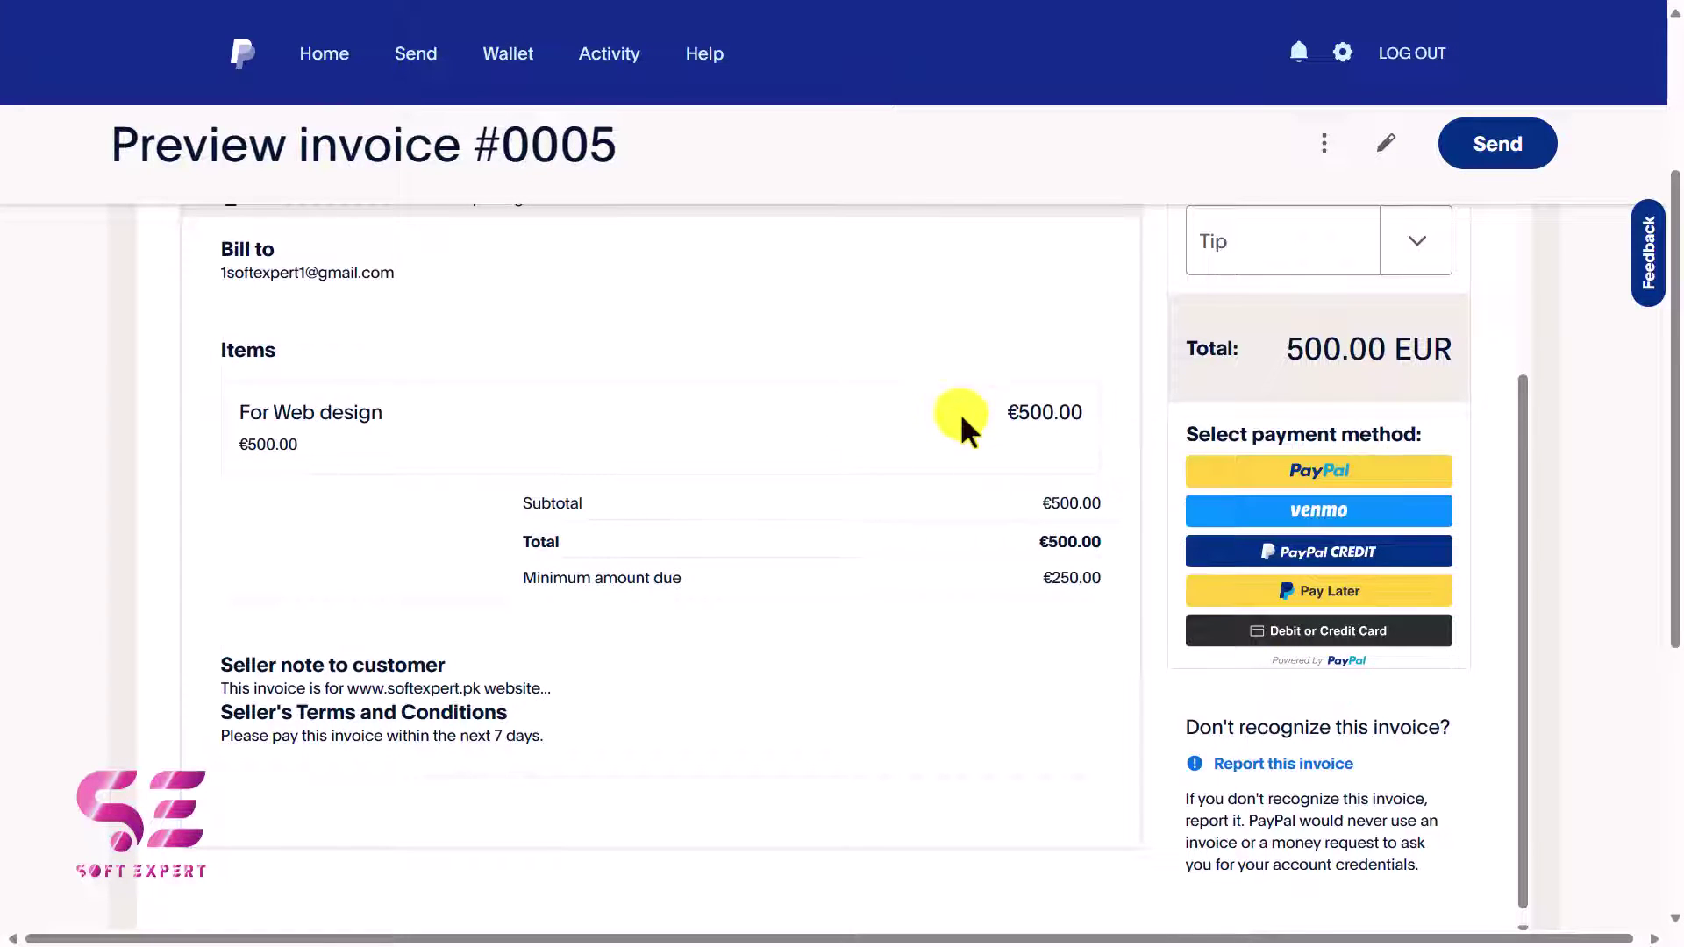
click(1385, 142)
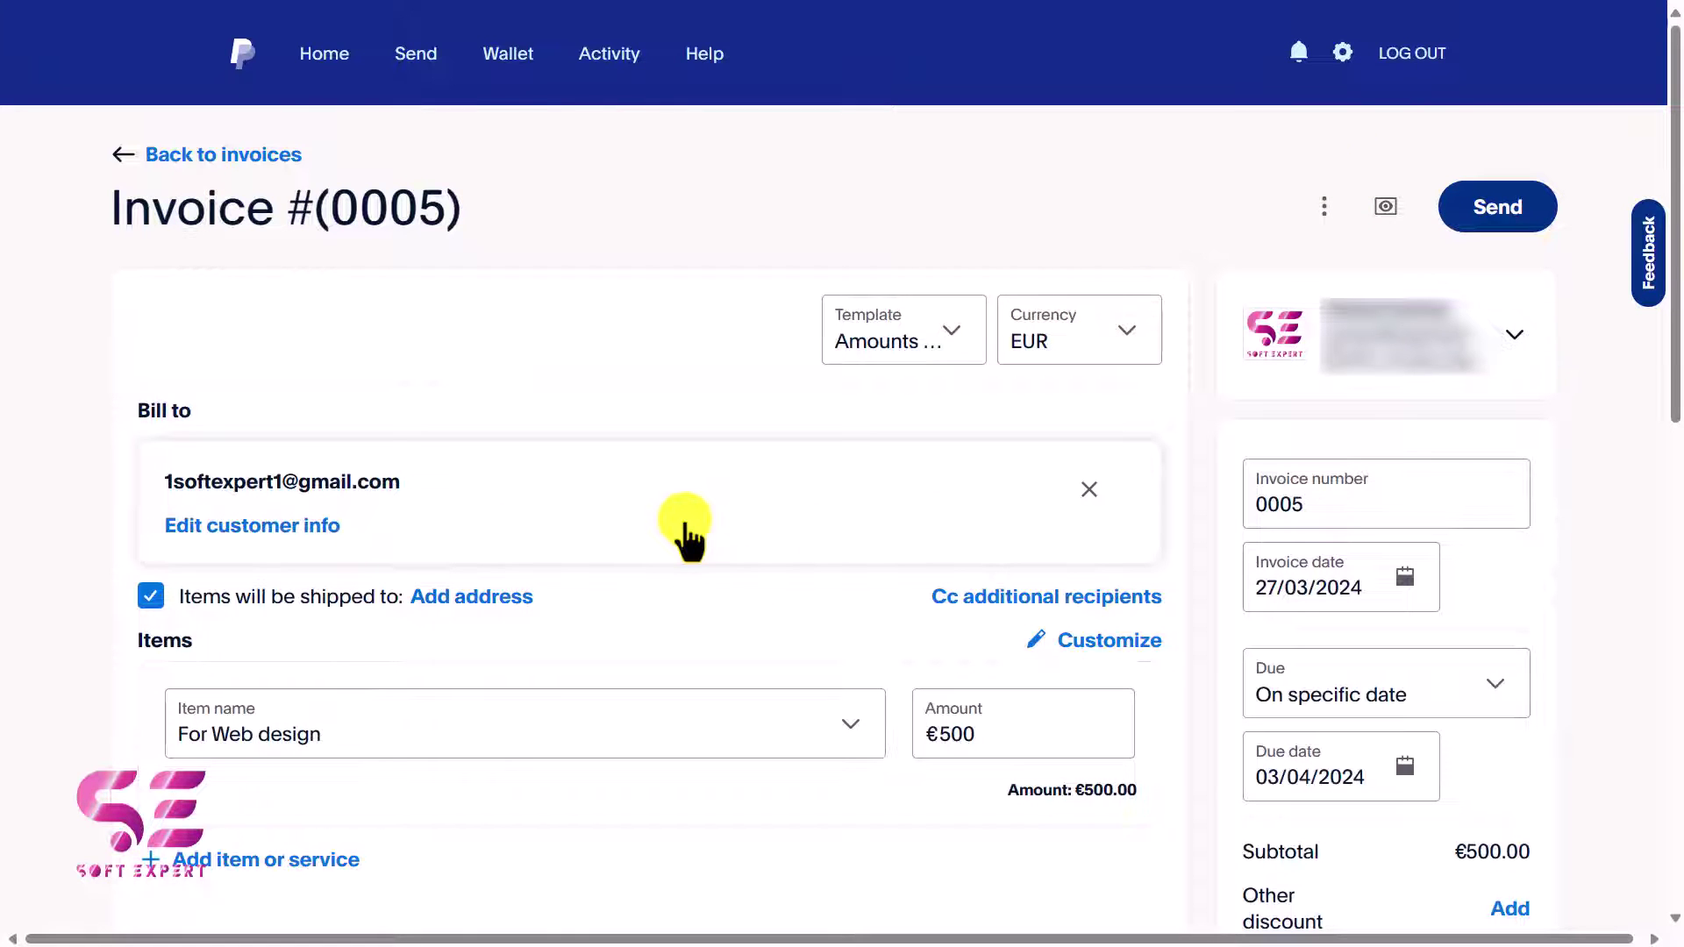
Send invoice #0005 for 500.00 EUR to the customer.
click(1503, 215)
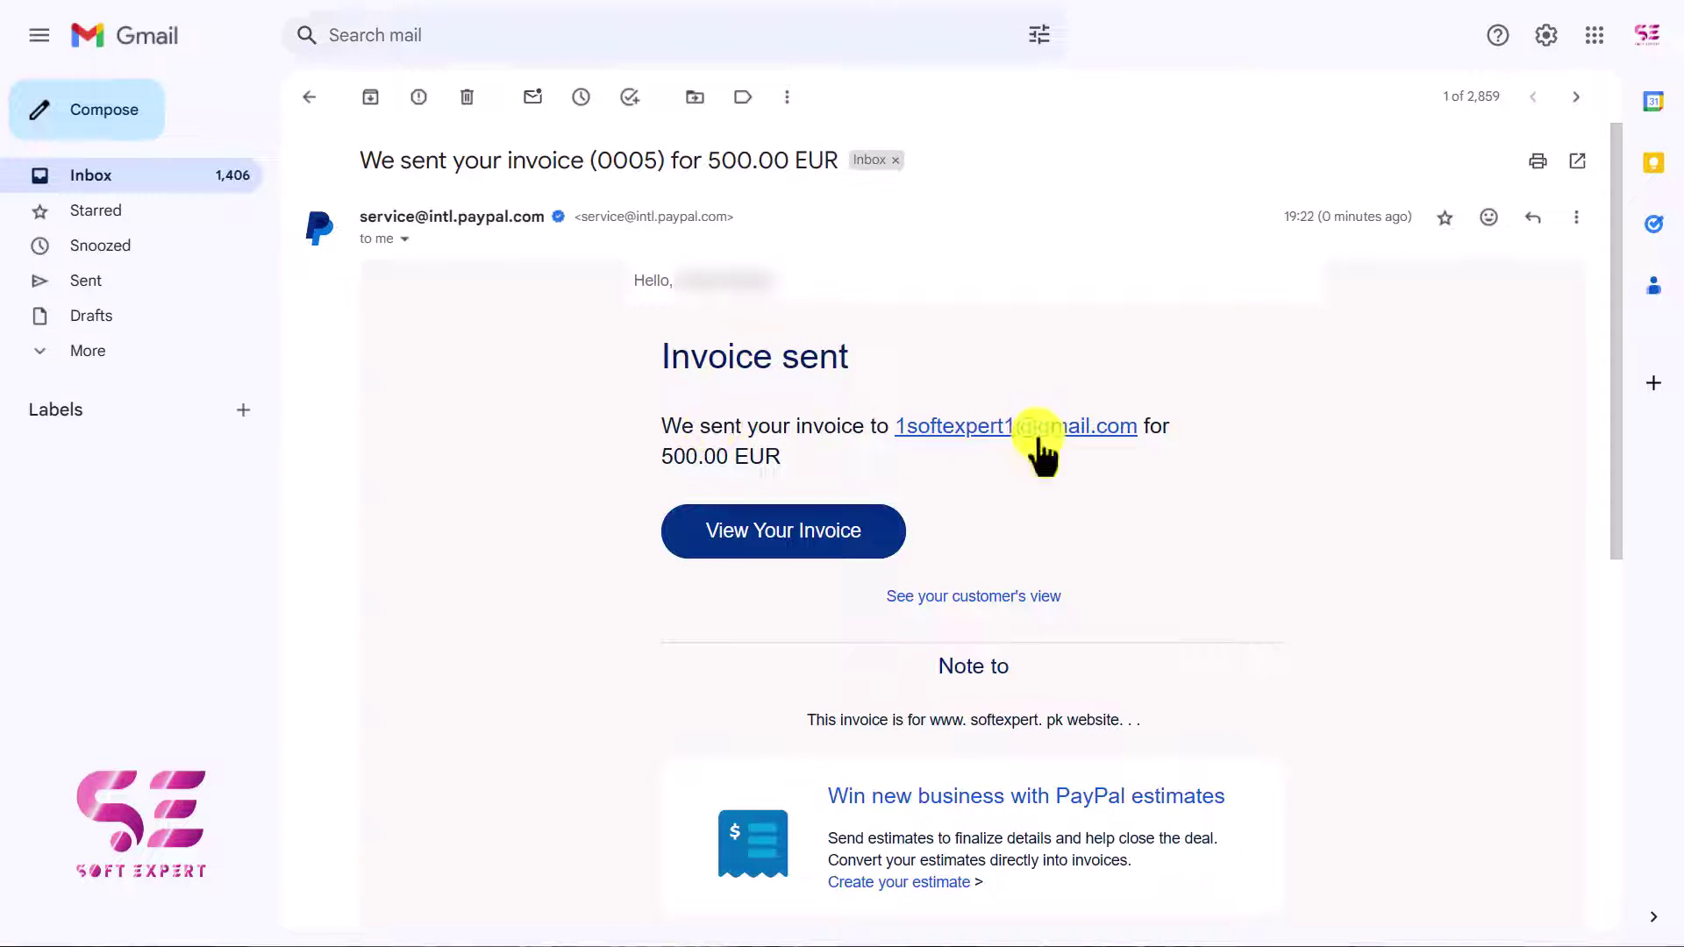
drag(662, 458, 740, 441)
click(748, 425)
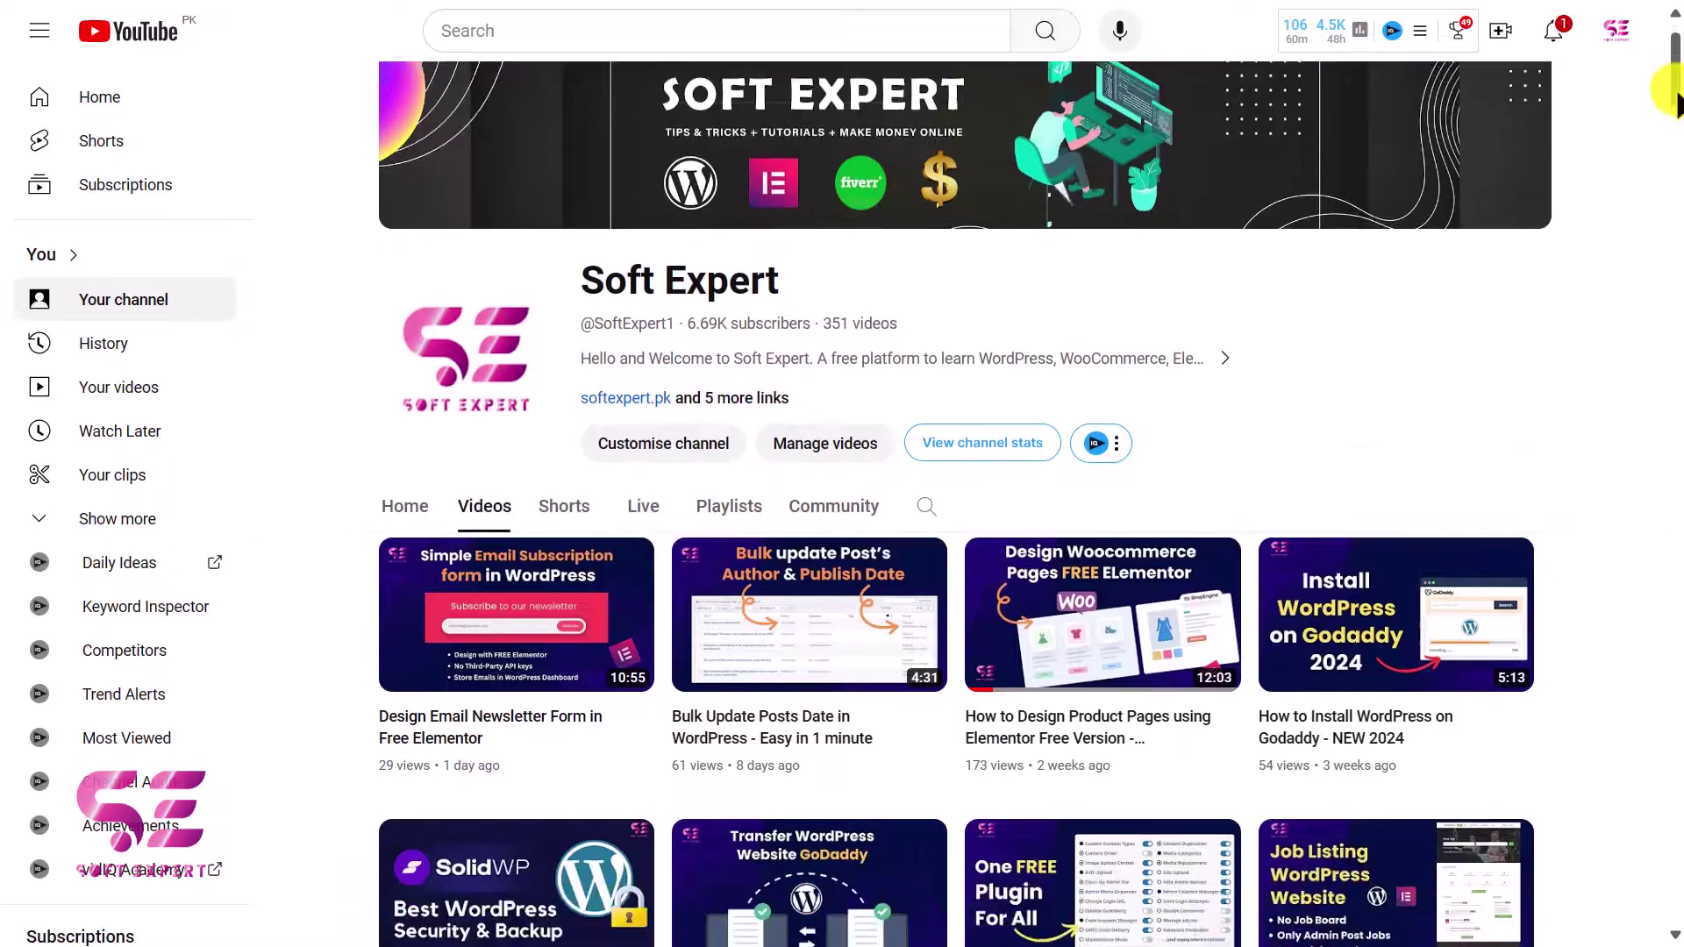
scroll(1670, 123, down, 5)
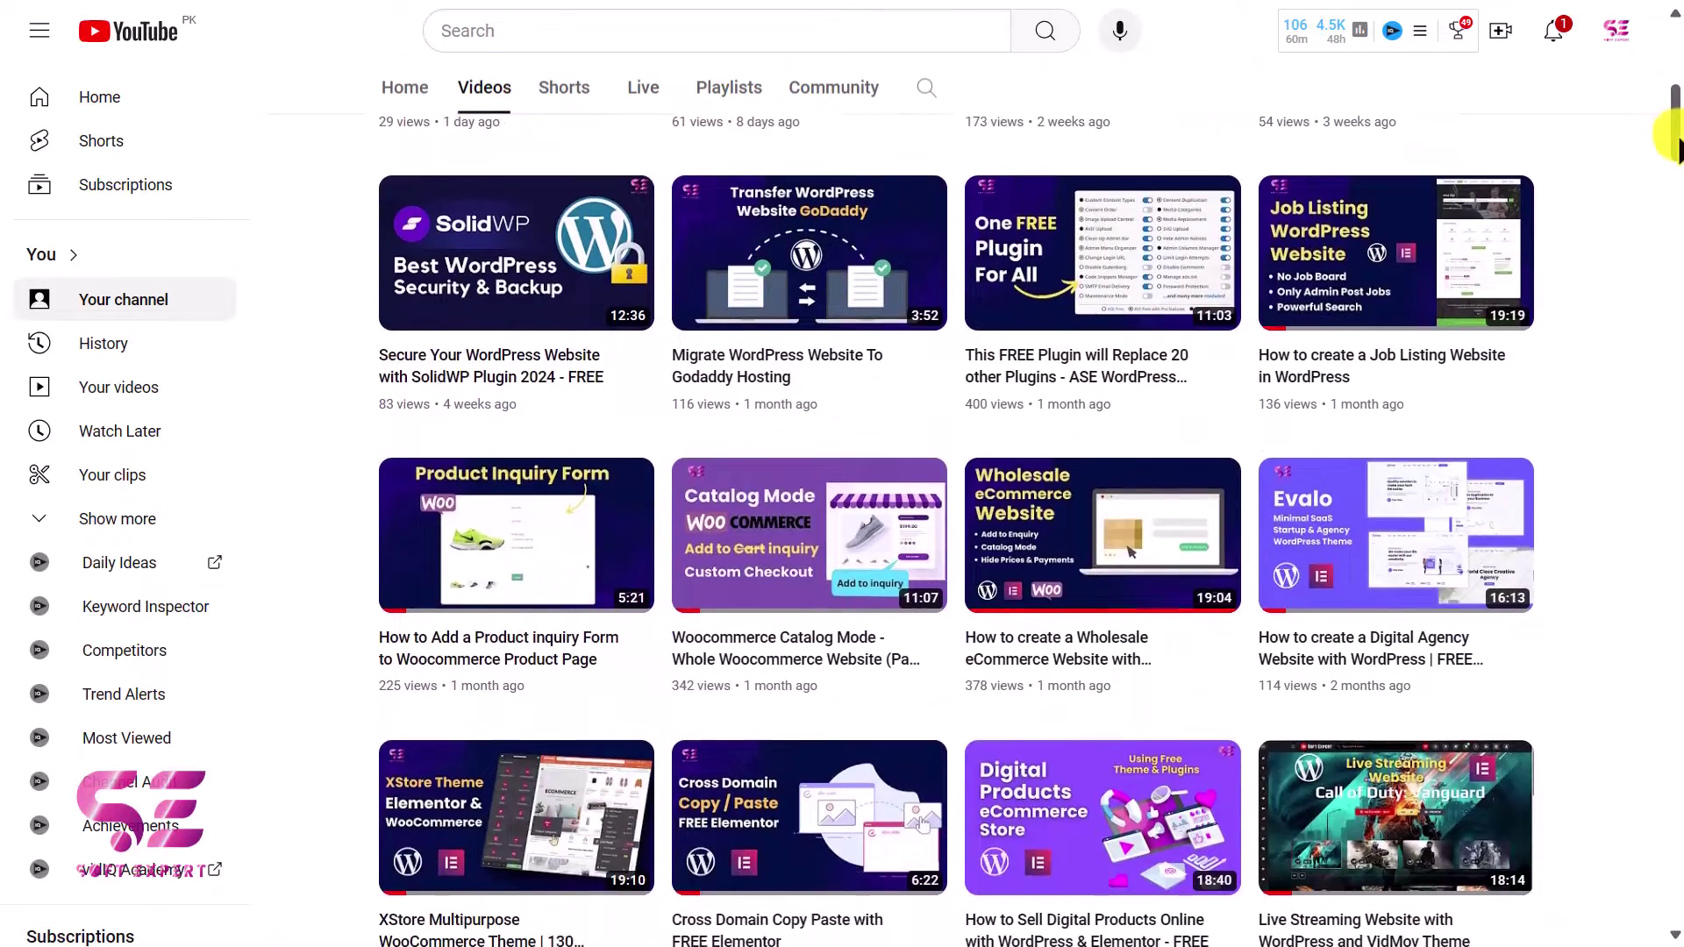